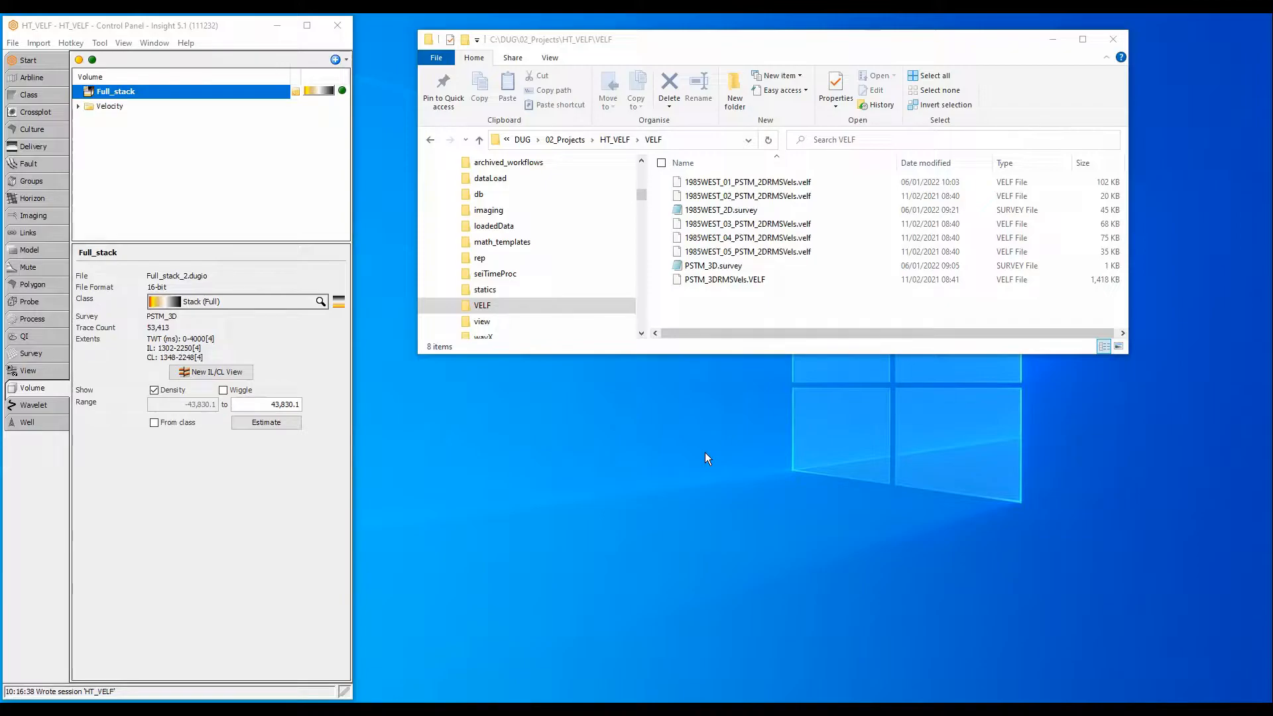
- Open PSTM_3DRMSVels.VELF and 1985WEST_01_PSTM_2DRMSVels.velf in Notepad++, examine how their velocity data is laid out, and close the editor
{"action": "left_click", "coordinate": [732, 278]}
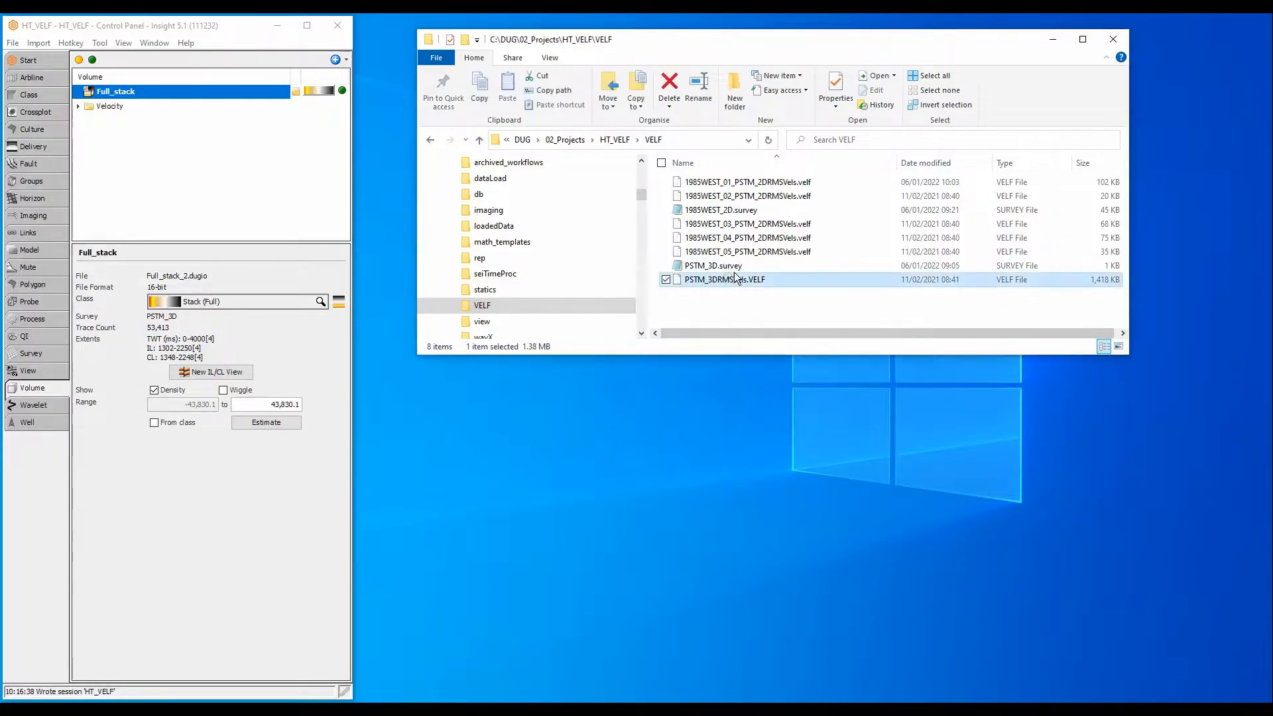
{"action": "left_click", "coordinate": [760, 182], "text": "ctrl"}
{"action": "right_click", "coordinate": [761, 184]}
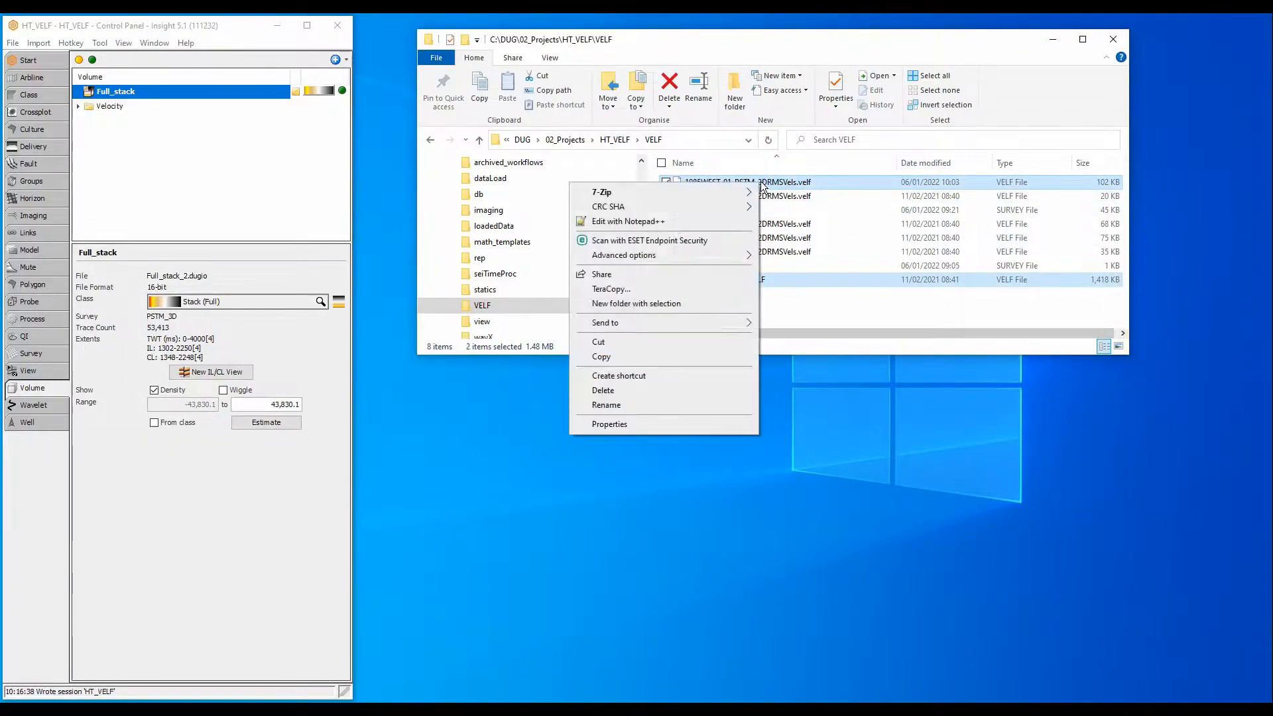
{"action": "left_click", "coordinate": [729, 222]}
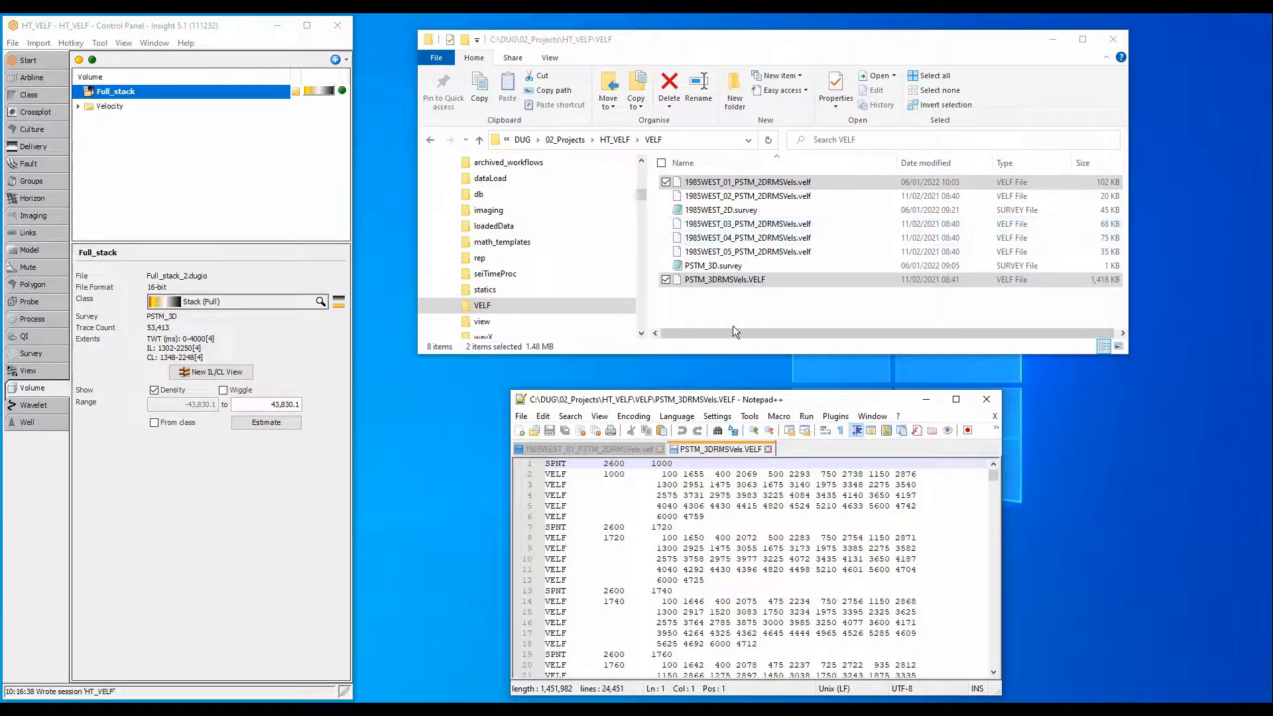
{"action": "left_click", "coordinate": [618, 451]}
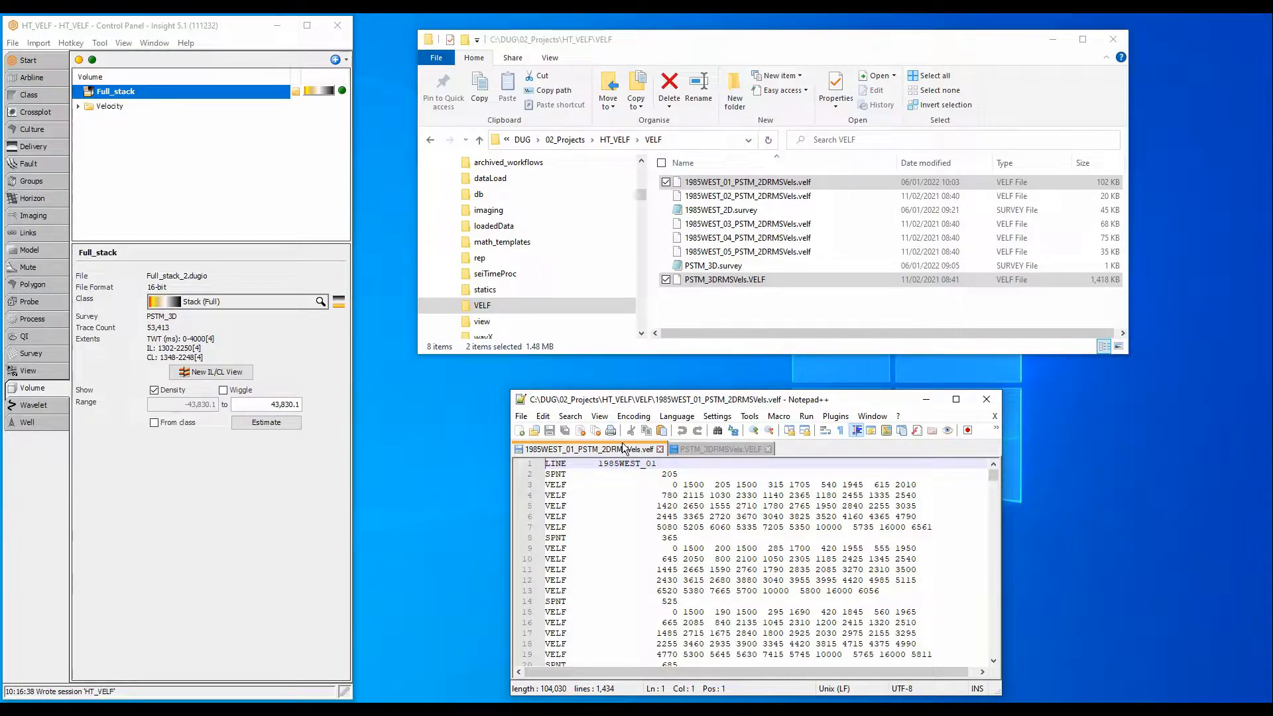
{"action": "left_click", "coordinate": [987, 399]}
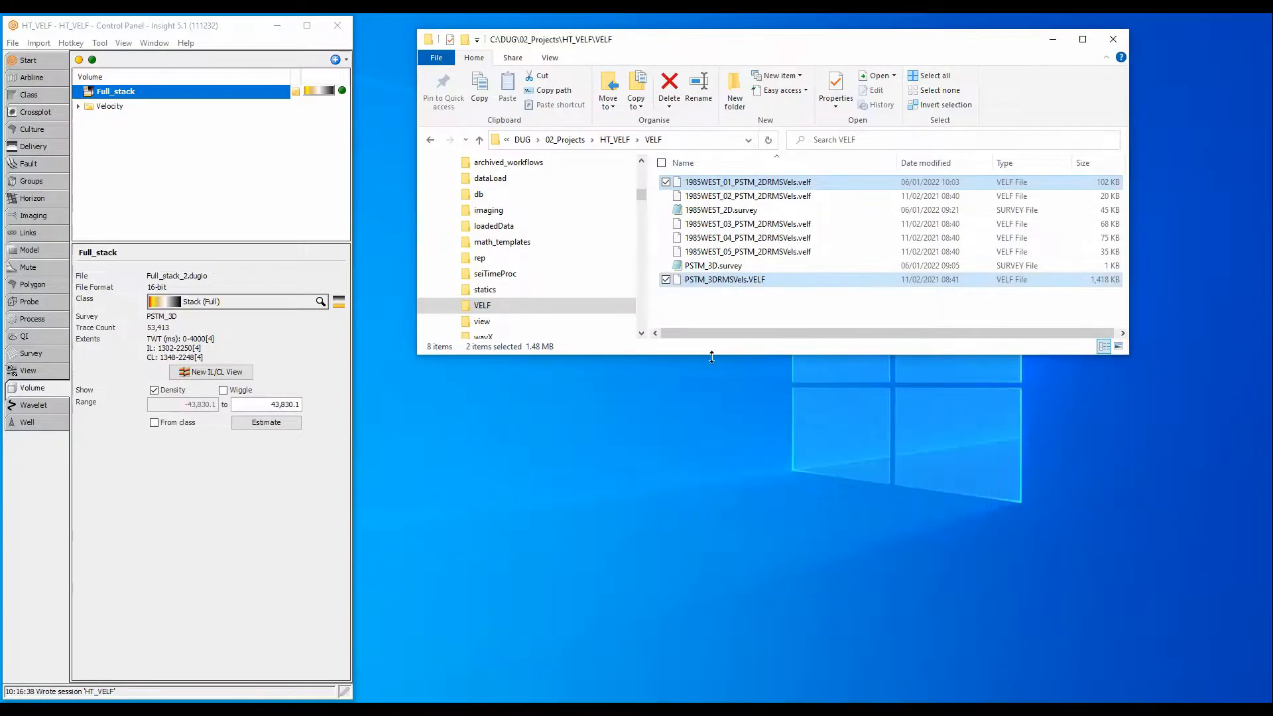
- Start an ASCII volume import in Insight for a 3D Volume in Time, with data type Velocity model and format VELF
{"action": "left_click", "coordinate": [38, 43]}
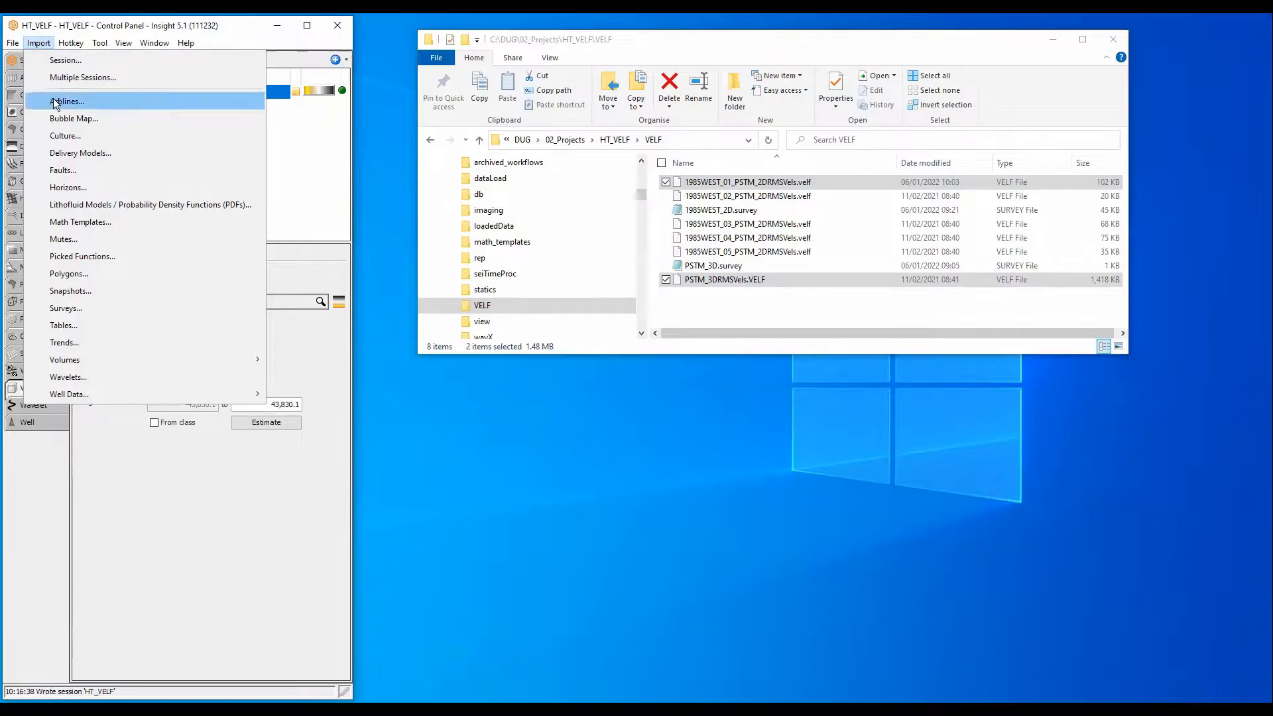
{"action": "left_click", "coordinate": [113, 357]}
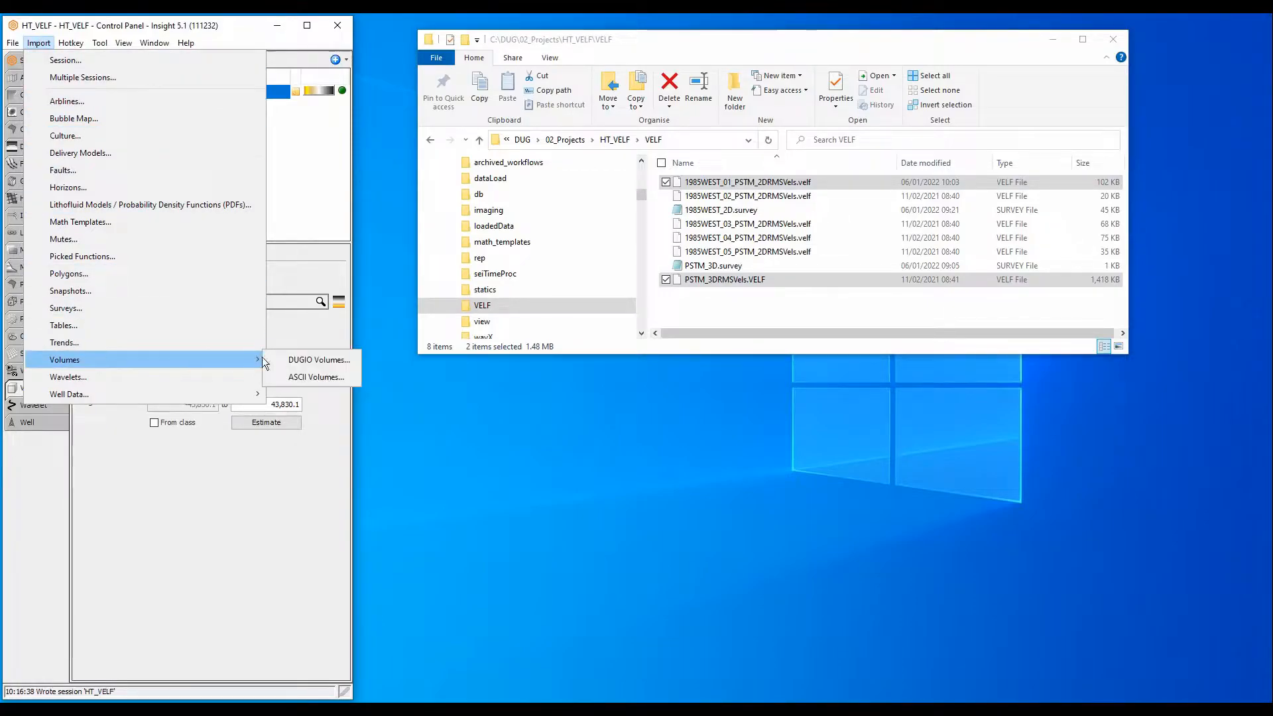
{"action": "left_click", "coordinate": [296, 376]}
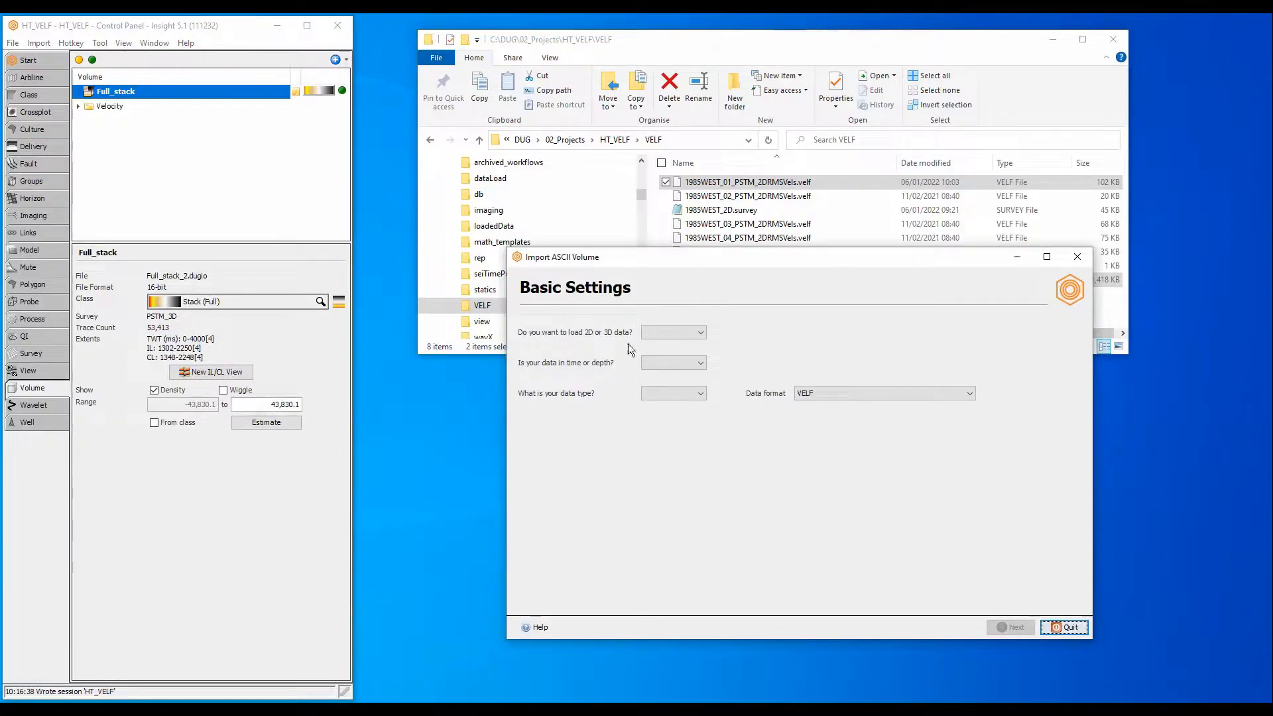
{"action": "left_click", "coordinate": [672, 331]}
{"action": "left_click", "coordinate": [667, 364]}
{"action": "left_click", "coordinate": [667, 363]}
{"action": "left_click", "coordinate": [667, 379]}
{"action": "left_click", "coordinate": [670, 392]}
{"action": "left_click", "coordinate": [670, 413]}
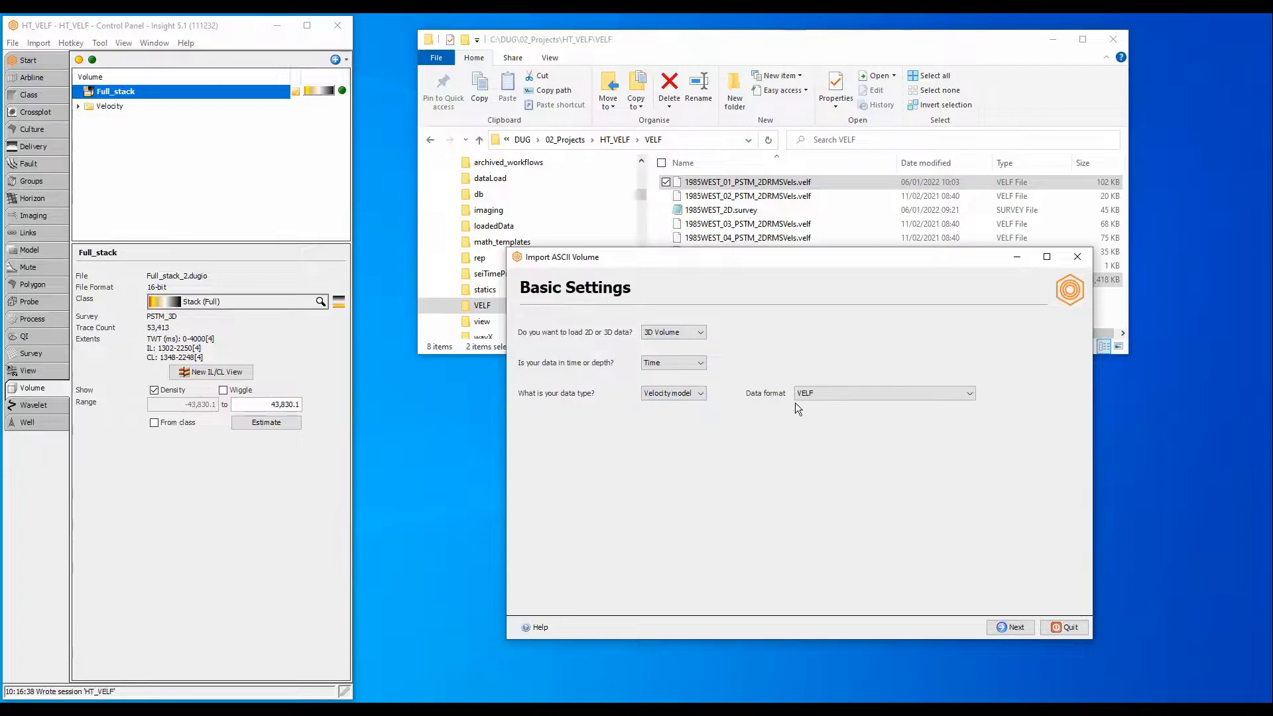
{"action": "left_click", "coordinate": [881, 393]}
{"action": "left_click", "coordinate": [888, 406]}
{"action": "left_click", "coordinate": [1030, 629]}
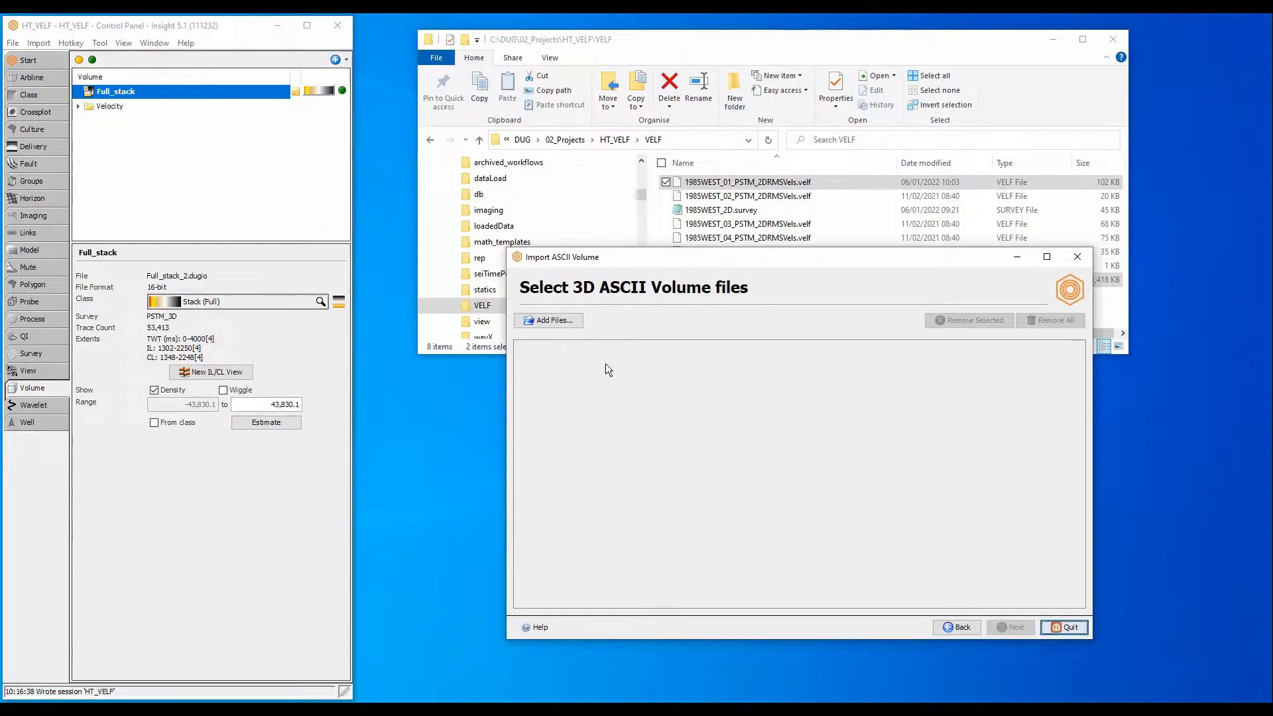
- Add PSTM_3DRMSVels.VELF from the project's VELF folder as the 3D import file and continue to the keyword and data locations
{"action": "left_click", "coordinate": [566, 321]}
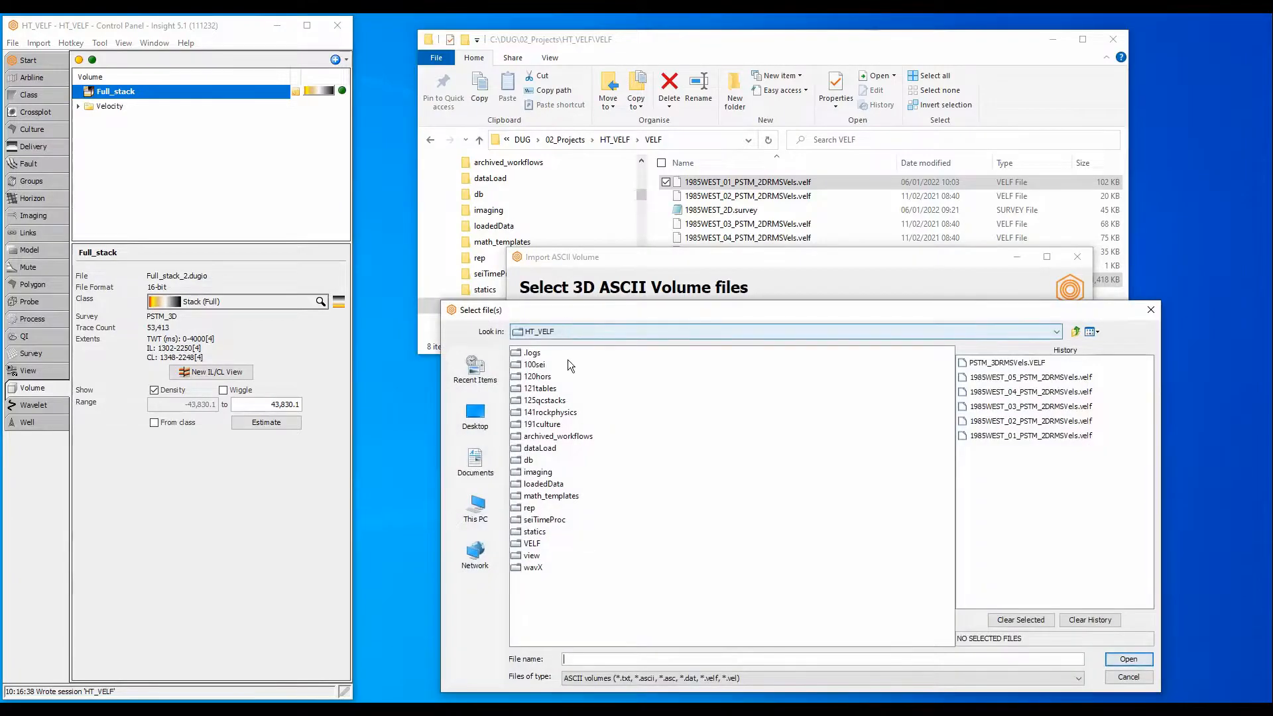
{"action": "double_click", "coordinate": [533, 543]}
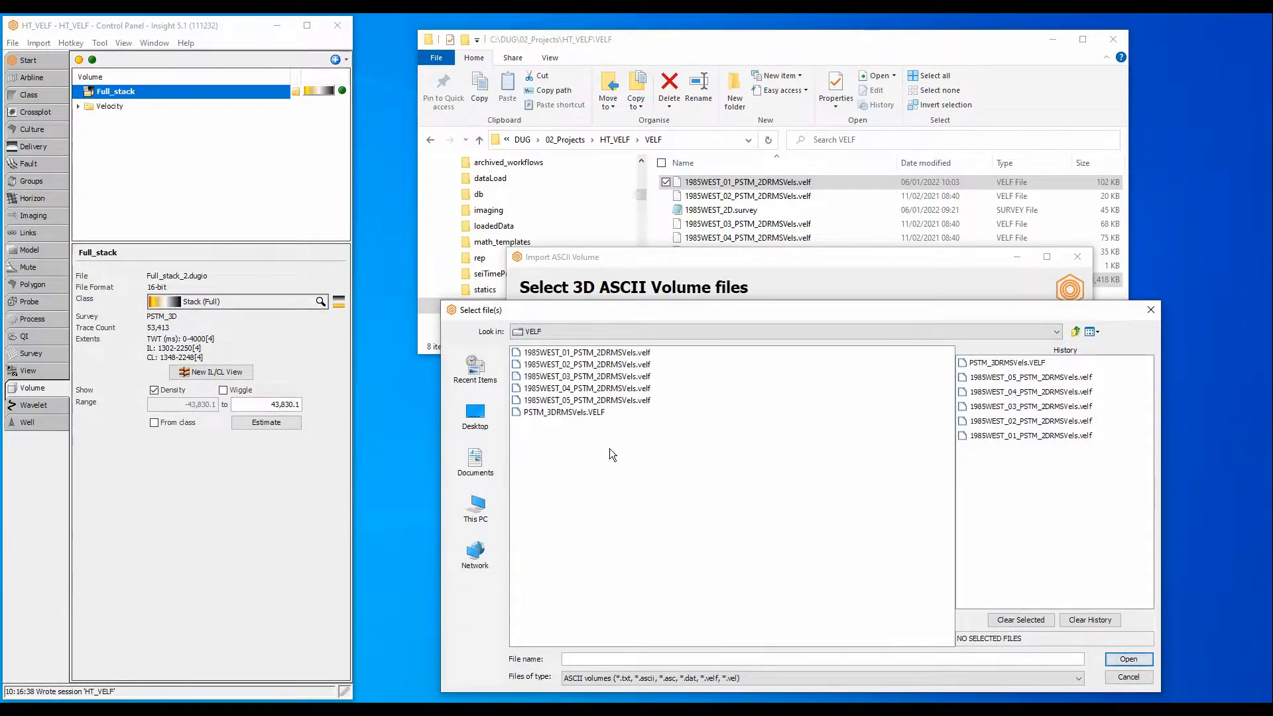
{"action": "left_click", "coordinate": [586, 413]}
{"action": "left_click", "coordinate": [1127, 659]}
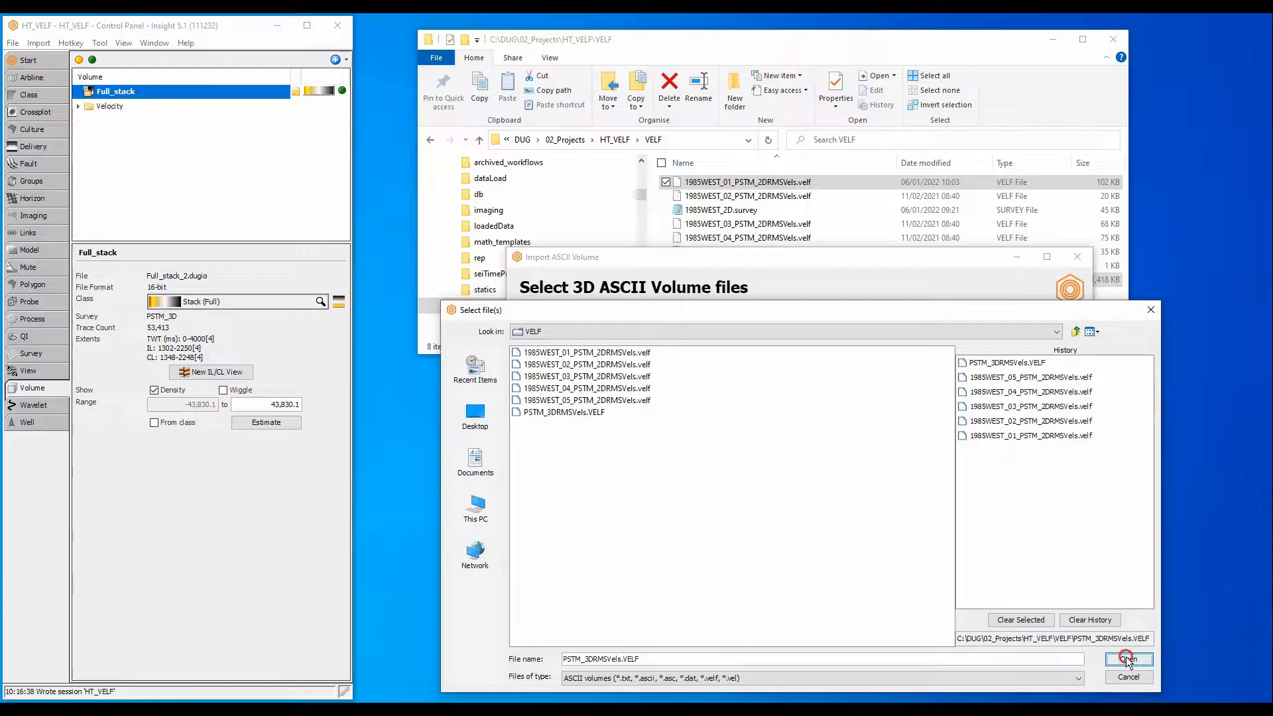
{"action": "left_click", "coordinate": [1009, 627]}
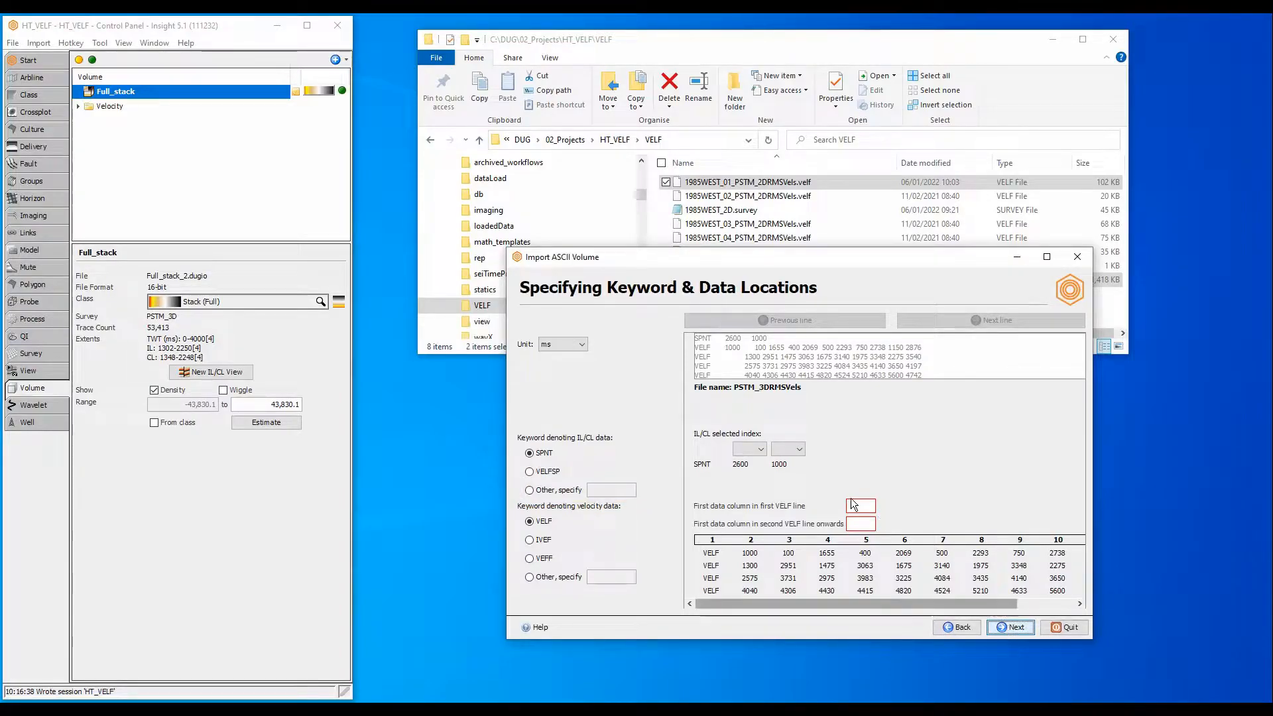
- Assign IL and CL to the SPNT values, with data starting at column 3 in the first VELF line and column 2 from the second onwards
{"action": "left_click", "coordinate": [758, 451]}
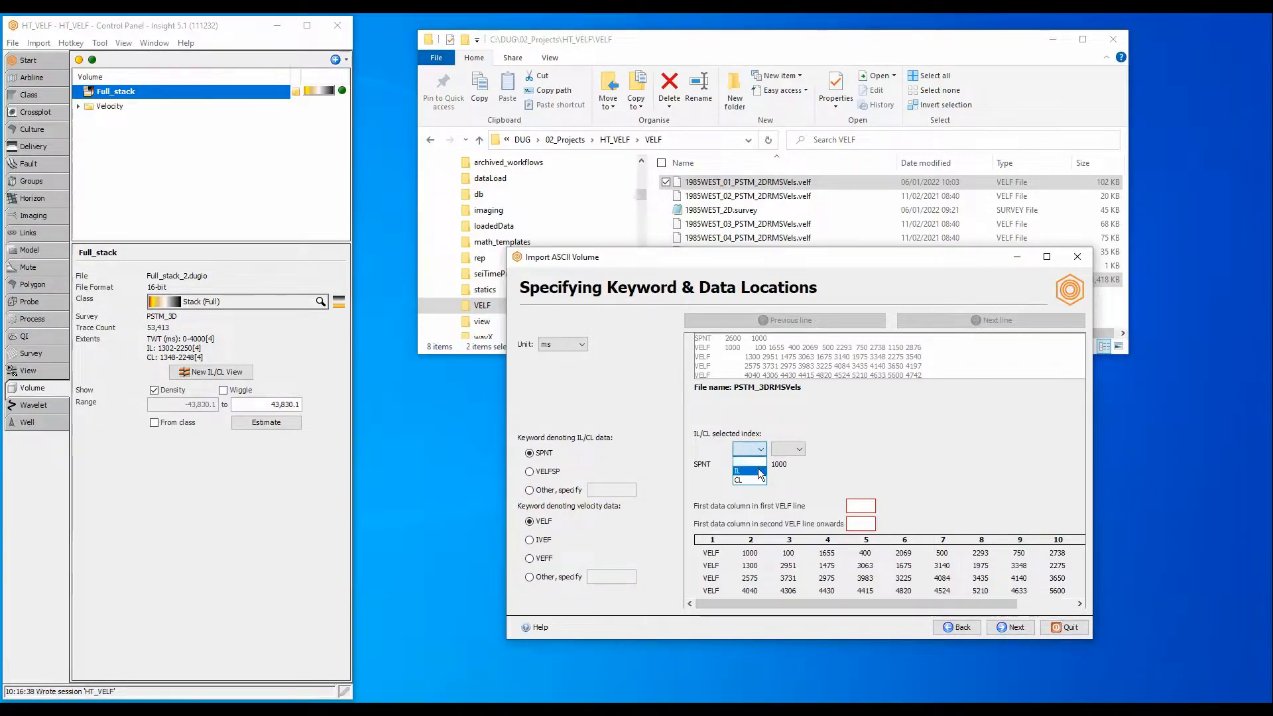
{"action": "left_click", "coordinate": [758, 470]}
{"action": "left_click", "coordinate": [793, 449]}
{"action": "left_click", "coordinate": [787, 480]}
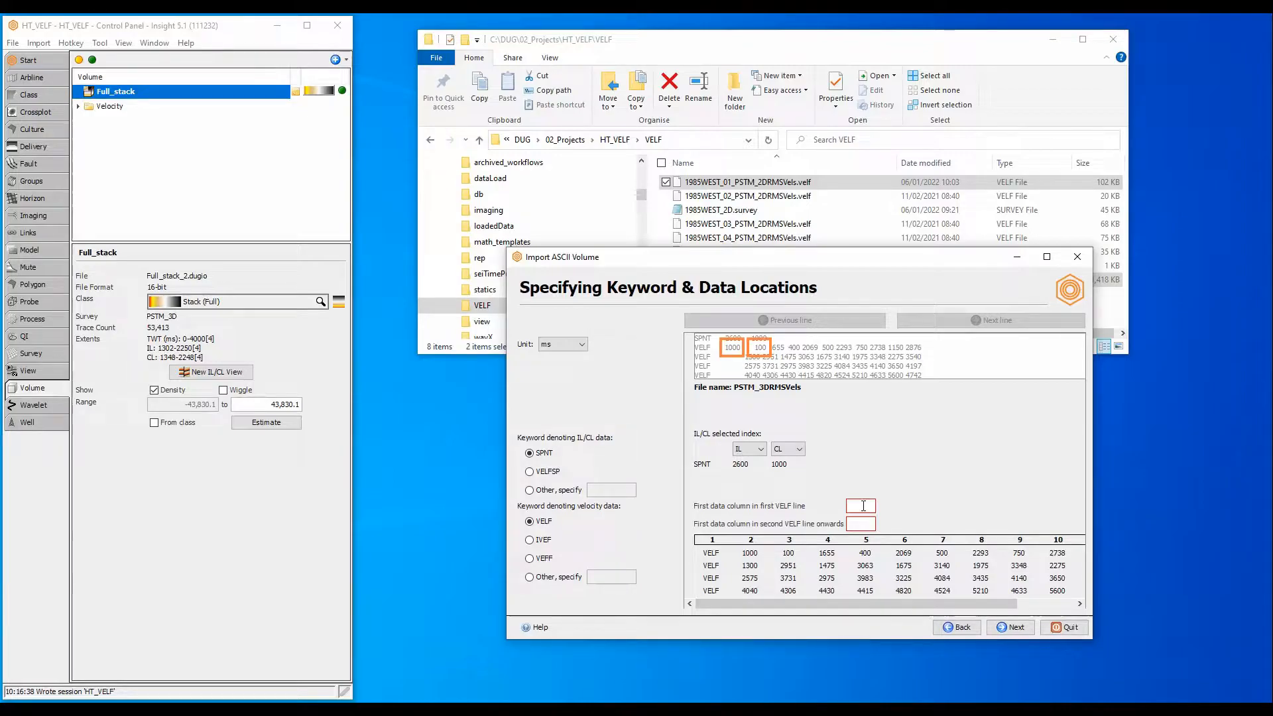
{"action": "left_click", "coordinate": [863, 506]}
{"action": "type", "text": "3"}
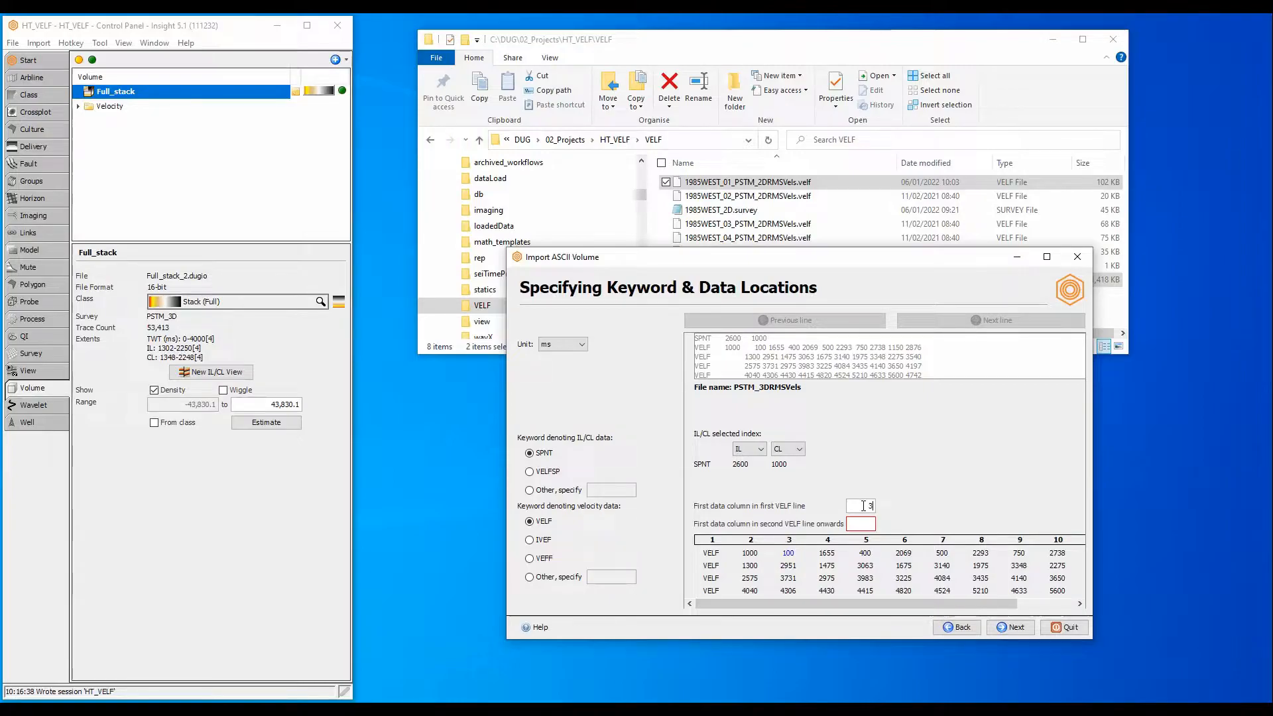
{"action": "left_click", "coordinate": [862, 523]}
{"action": "type", "text": "2"}
{"action": "left_click", "coordinate": [1007, 627]}
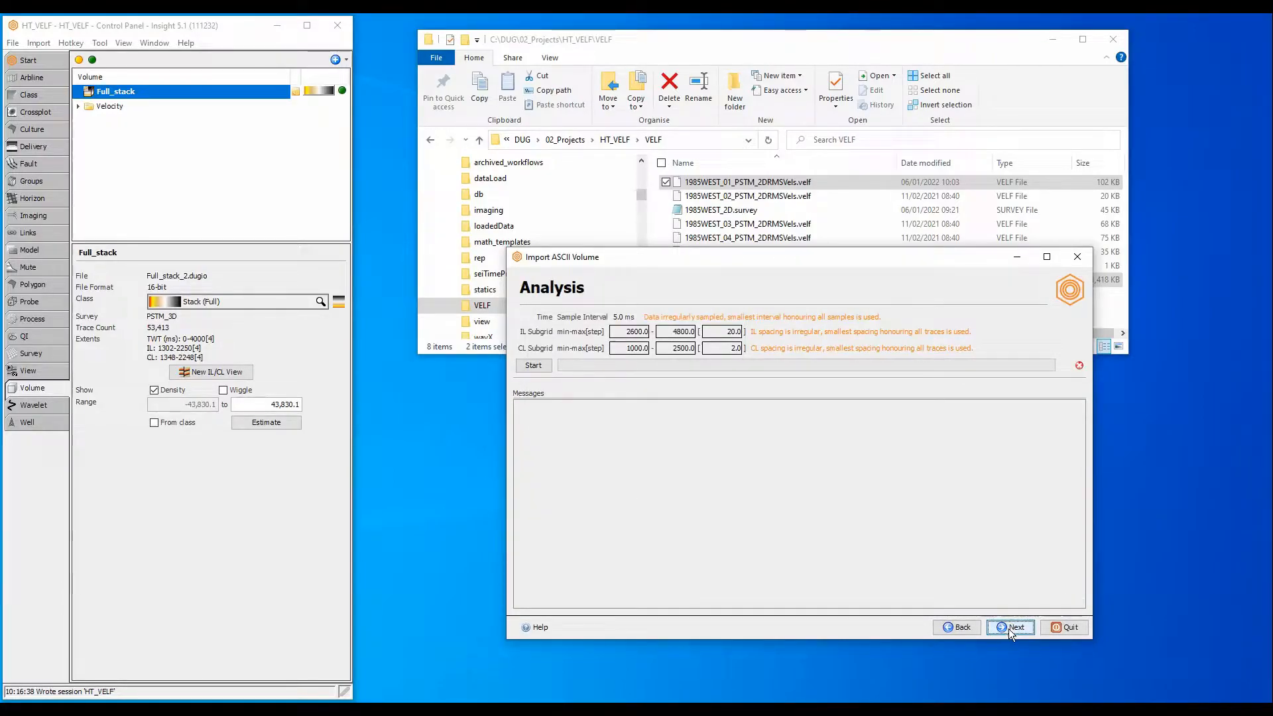
- Run the analysis of the 3D velocity file and accept the existing PSTM_3D survey
{"action": "left_click", "coordinate": [532, 365]}
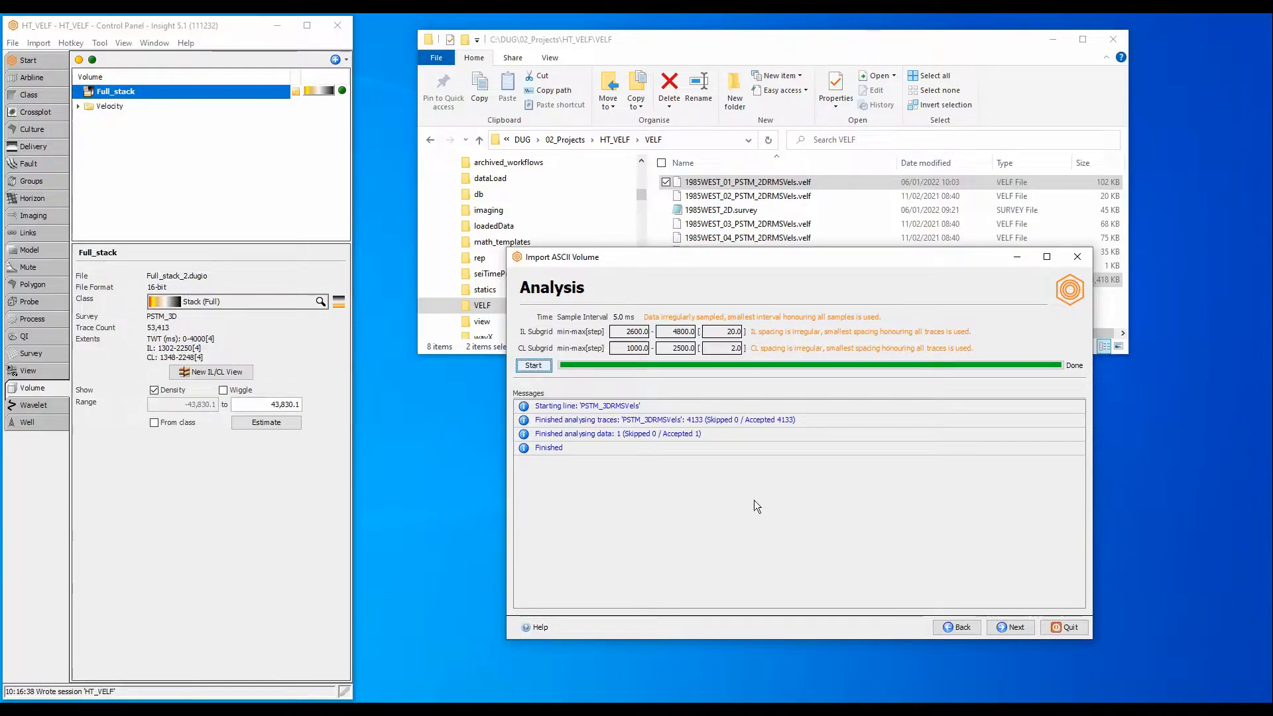
{"action": "left_click", "coordinate": [1004, 628]}
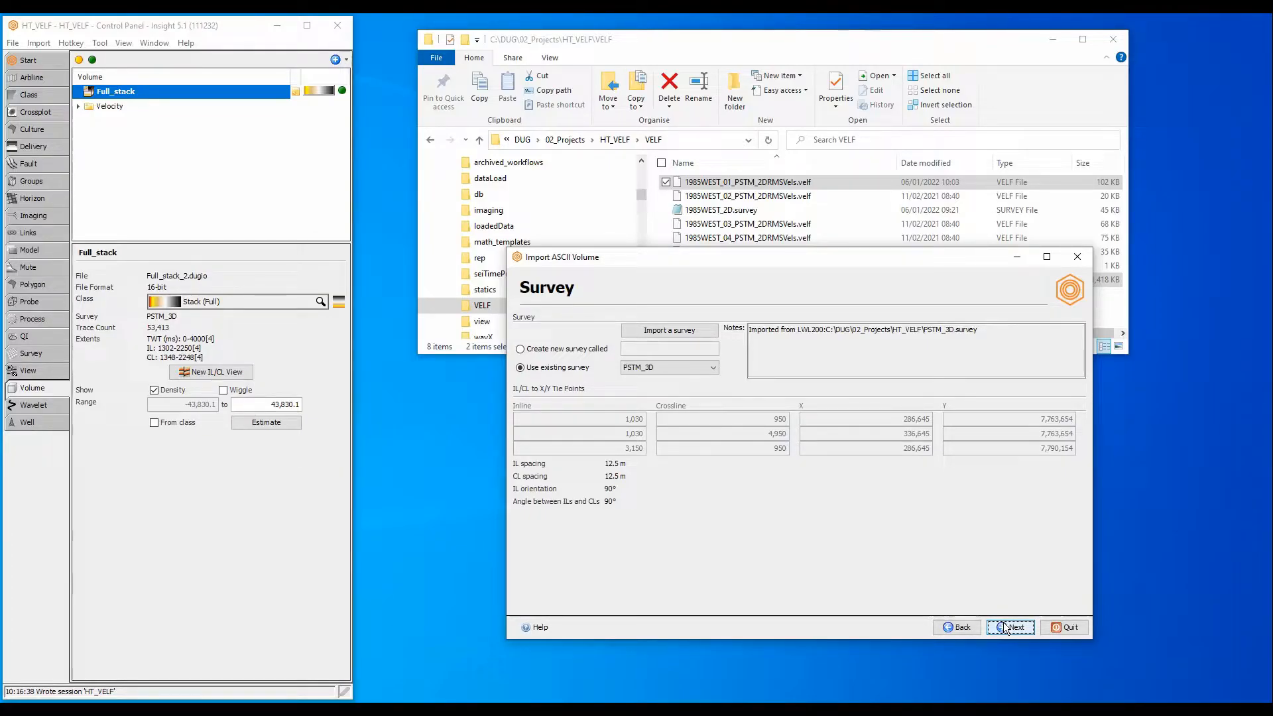
{"action": "left_click", "coordinate": [1005, 626]}
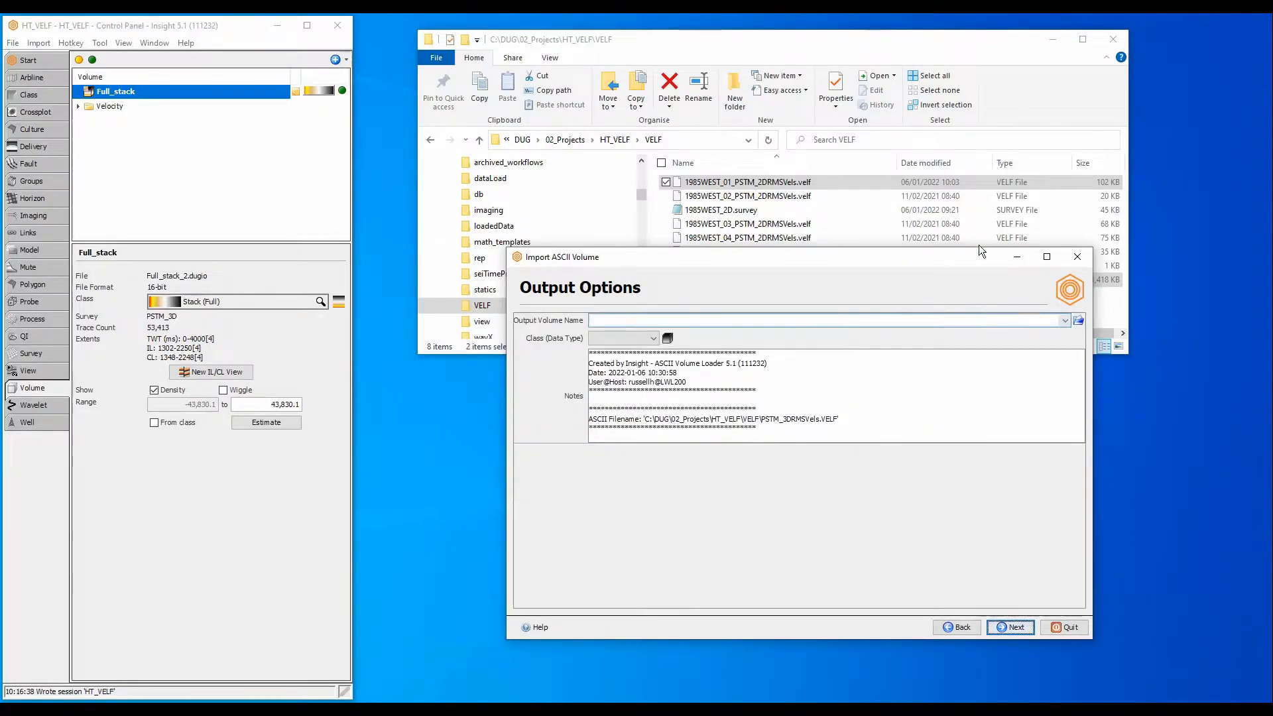
- Copy the 3D velocity file's base name and use it to name the output volume PSTM_3DRMSVels in the 100sei folder
{"action": "left_click", "coordinate": [822, 40]}
{"action": "left_click", "coordinate": [729, 279]}
{"action": "key", "text": "ctrl+c"}
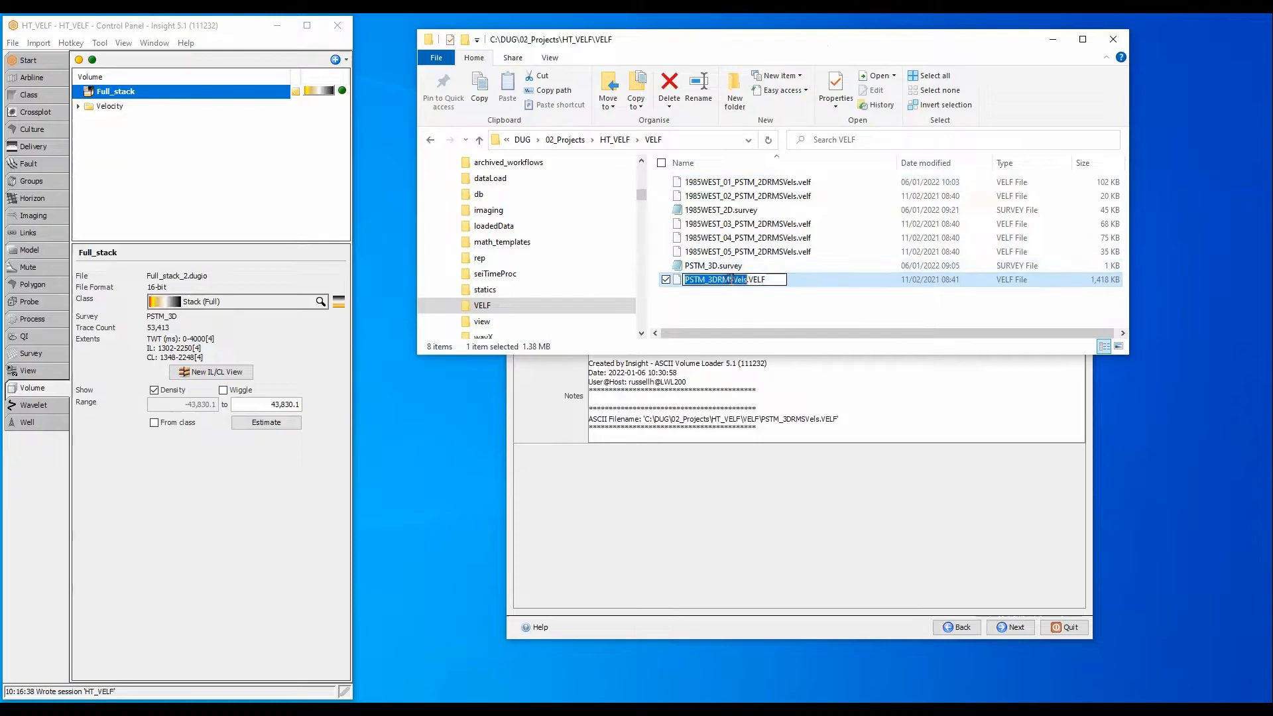
{"action": "left_click", "coordinate": [768, 456]}
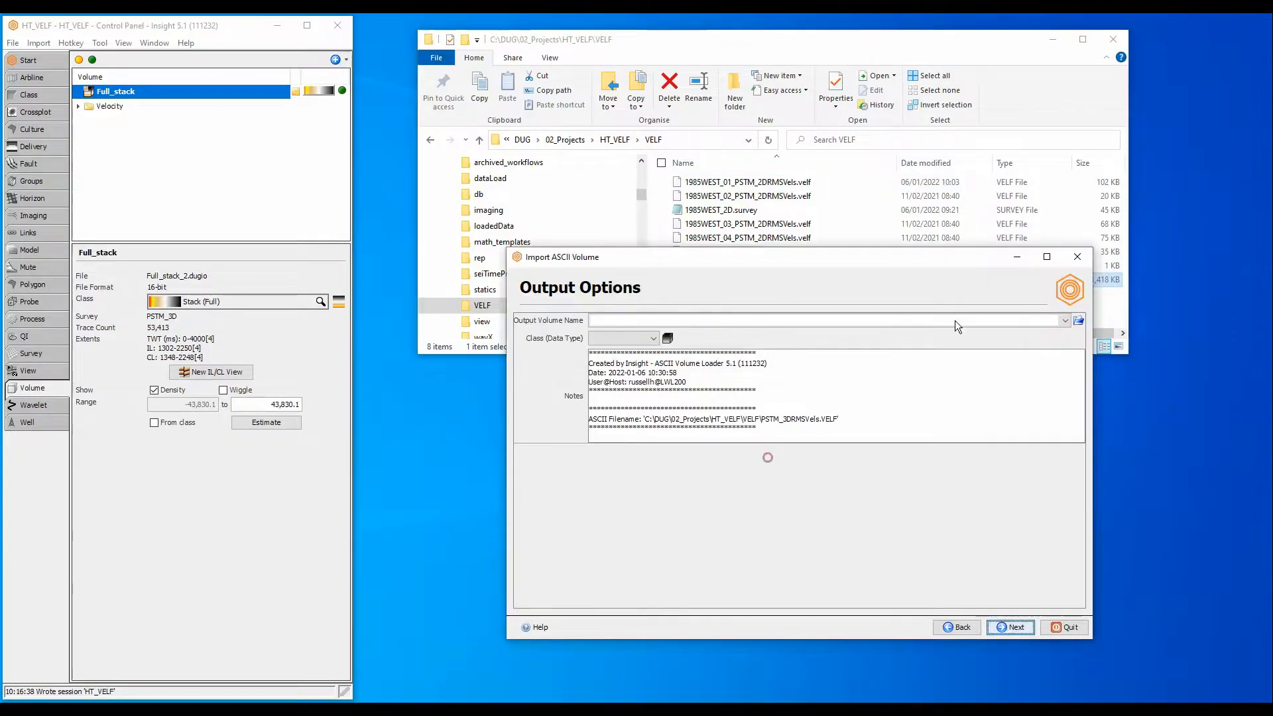
{"action": "left_click", "coordinate": [1080, 321]}
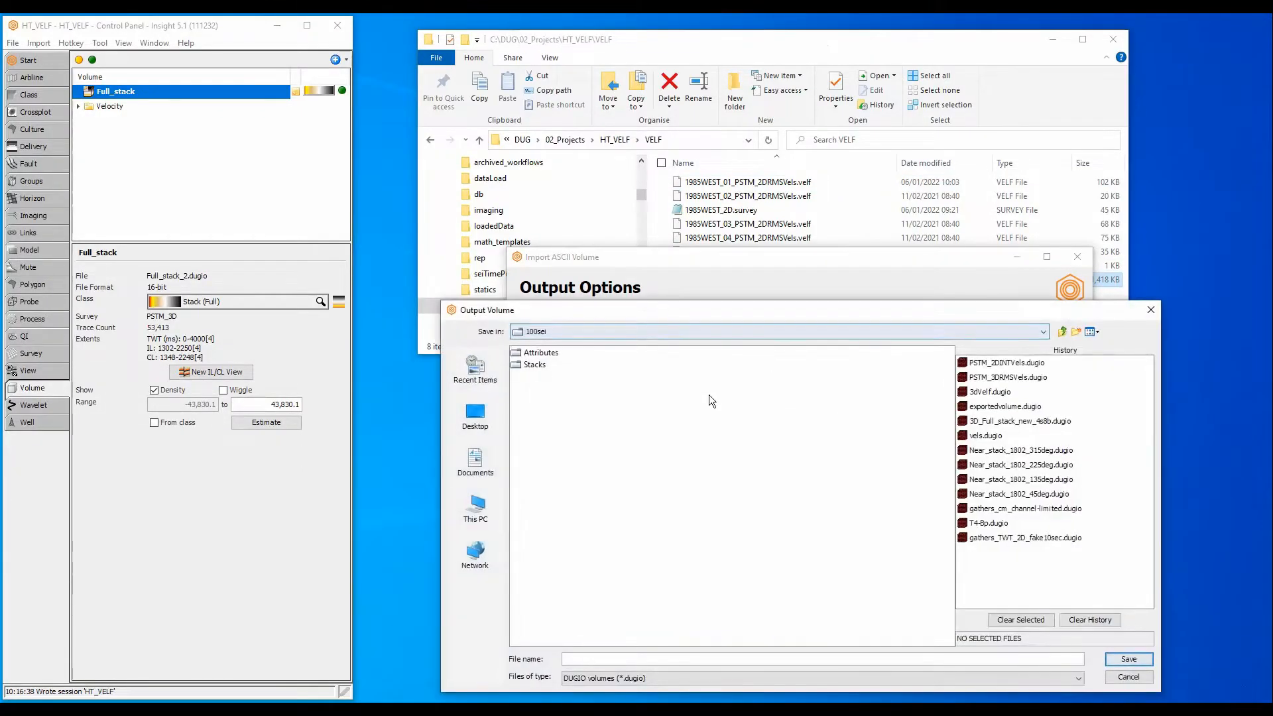
{"action": "left_click", "coordinate": [600, 660]}
{"action": "key", "text": "ctrl+v"}
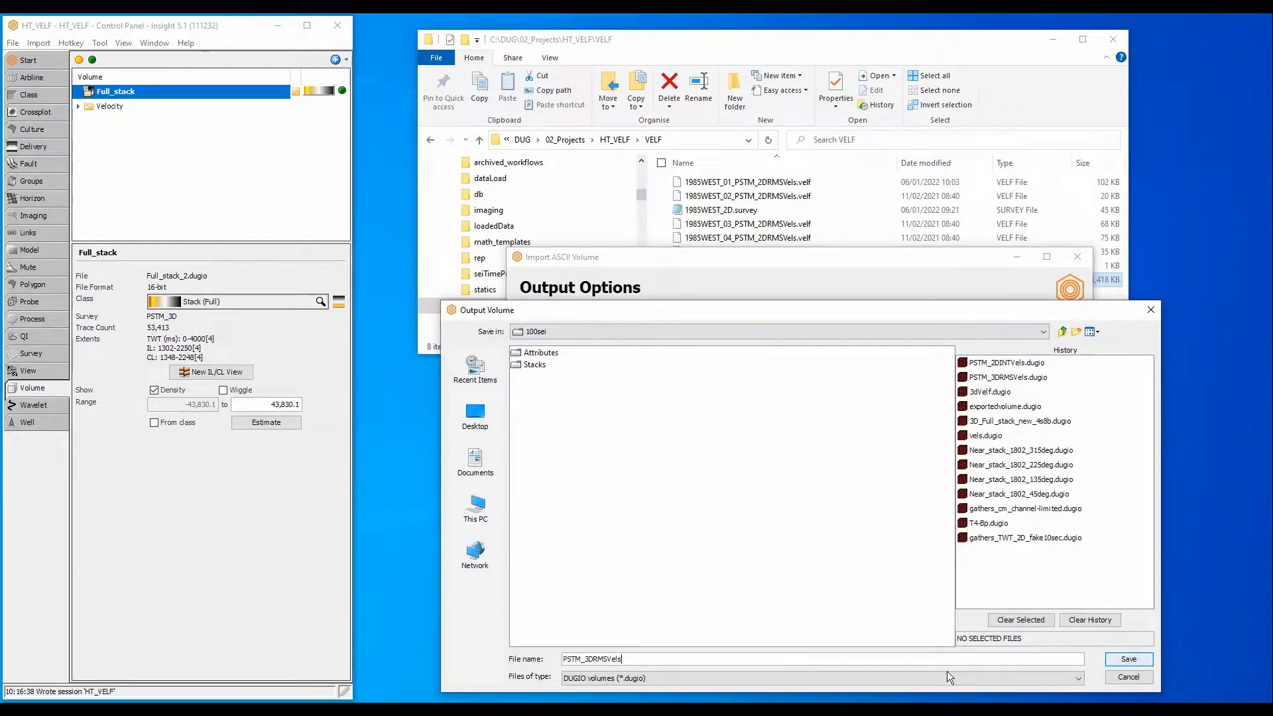
{"action": "left_click", "coordinate": [1123, 662]}
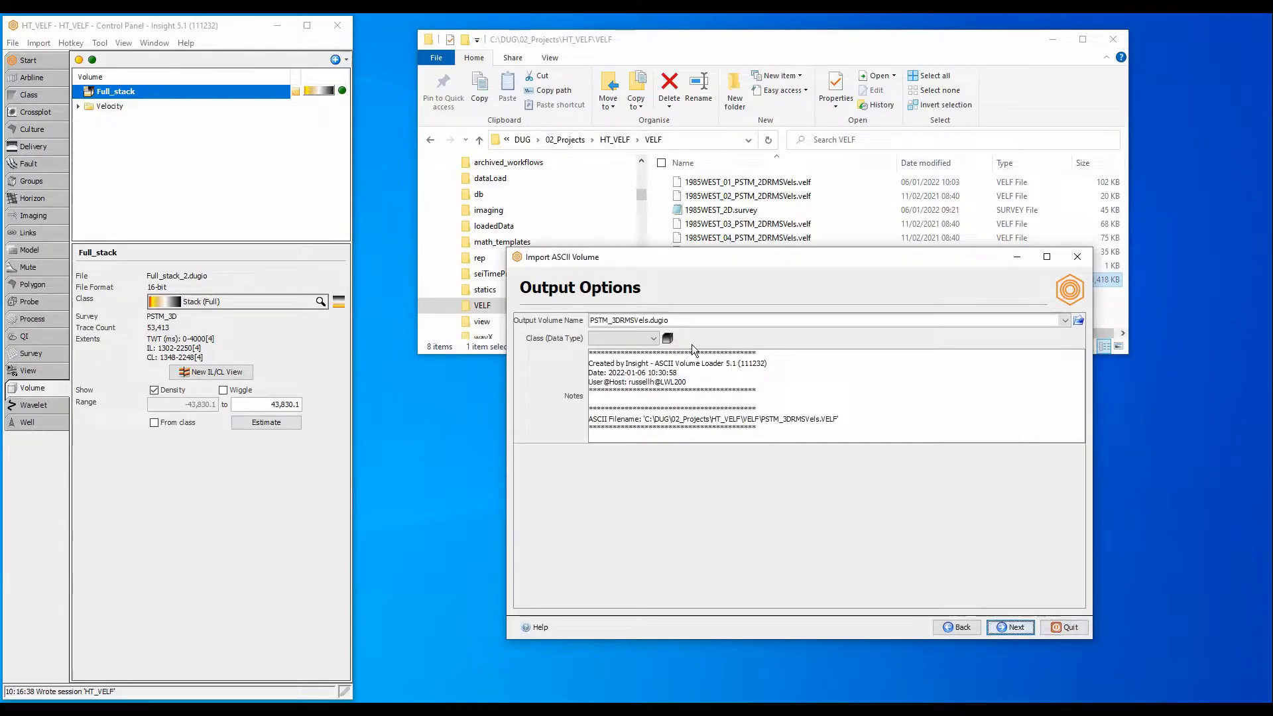
- Set the output class to Velocity (RMS), write and load the volume, and close the import wizard
{"action": "left_click", "coordinate": [631, 338]}
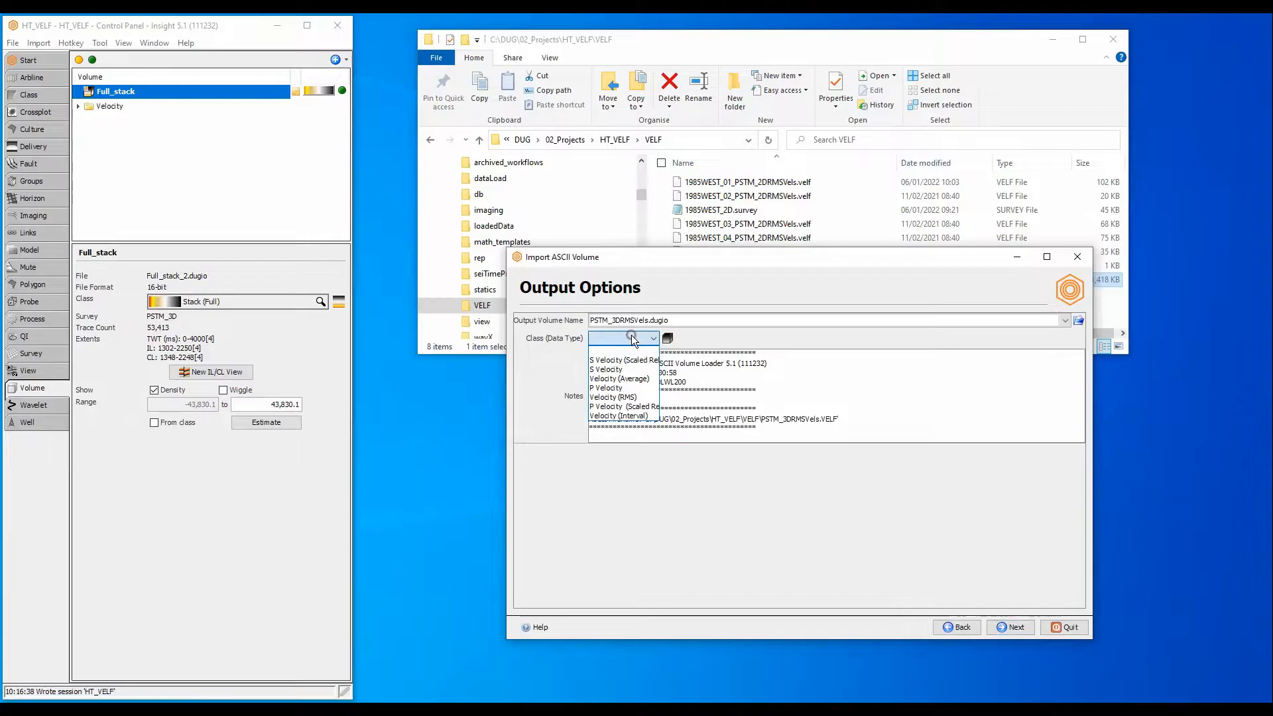
{"action": "left_click", "coordinate": [623, 397]}
{"action": "left_click", "coordinate": [1017, 627]}
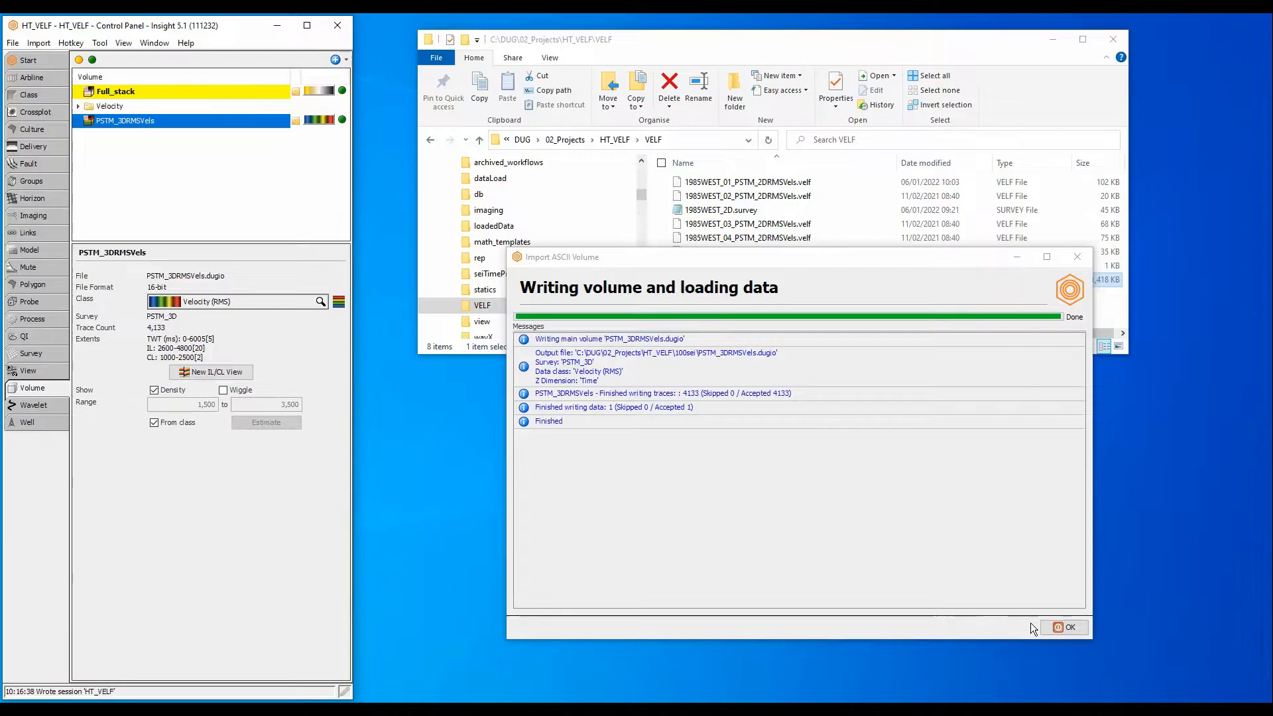
{"action": "left_click", "coordinate": [1084, 631]}
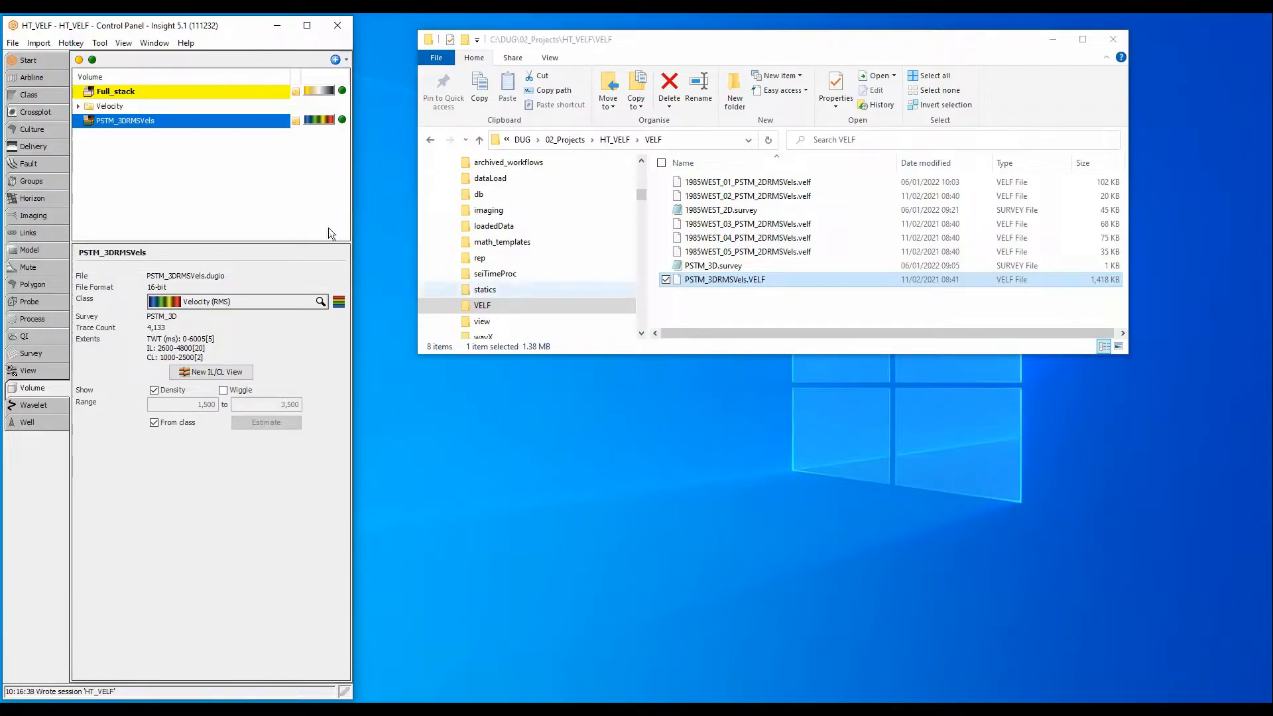
- Start another ASCII volume import for 2D Lines (CMP) in Time with data type Velocity model, and continue to file selection
{"action": "left_click", "coordinate": [40, 43]}
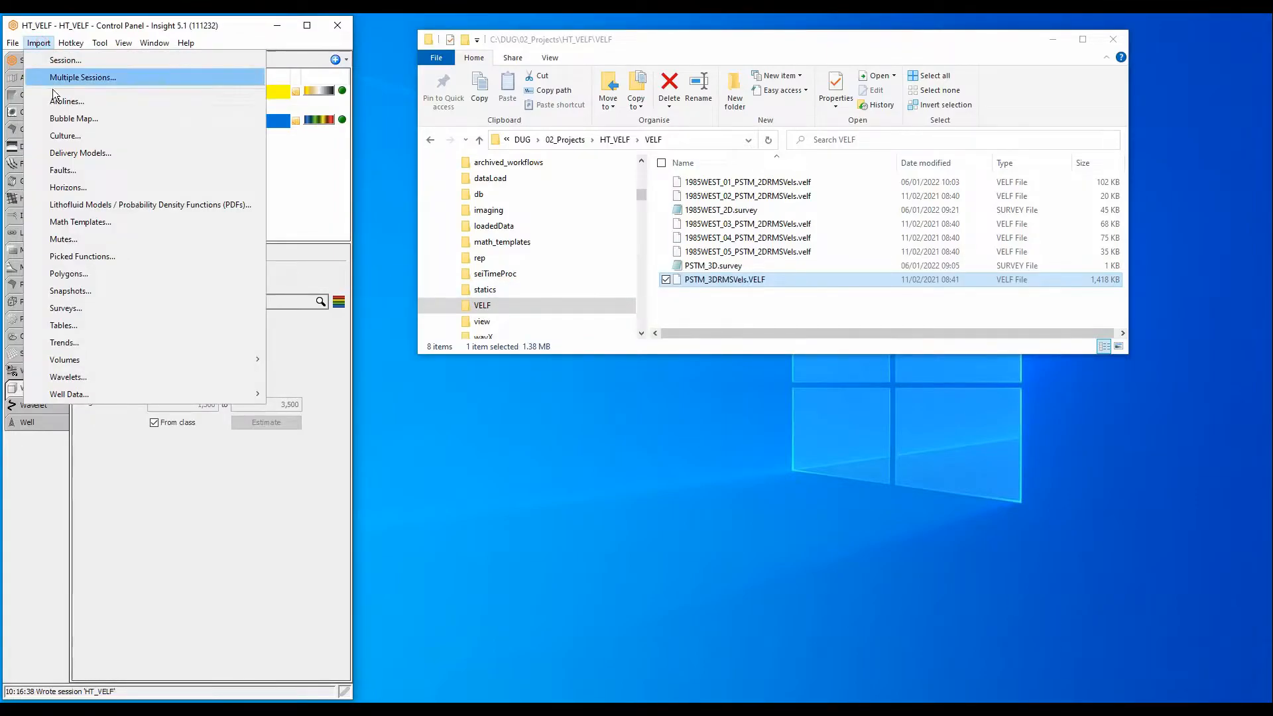
{"action": "left_click", "coordinate": [79, 360]}
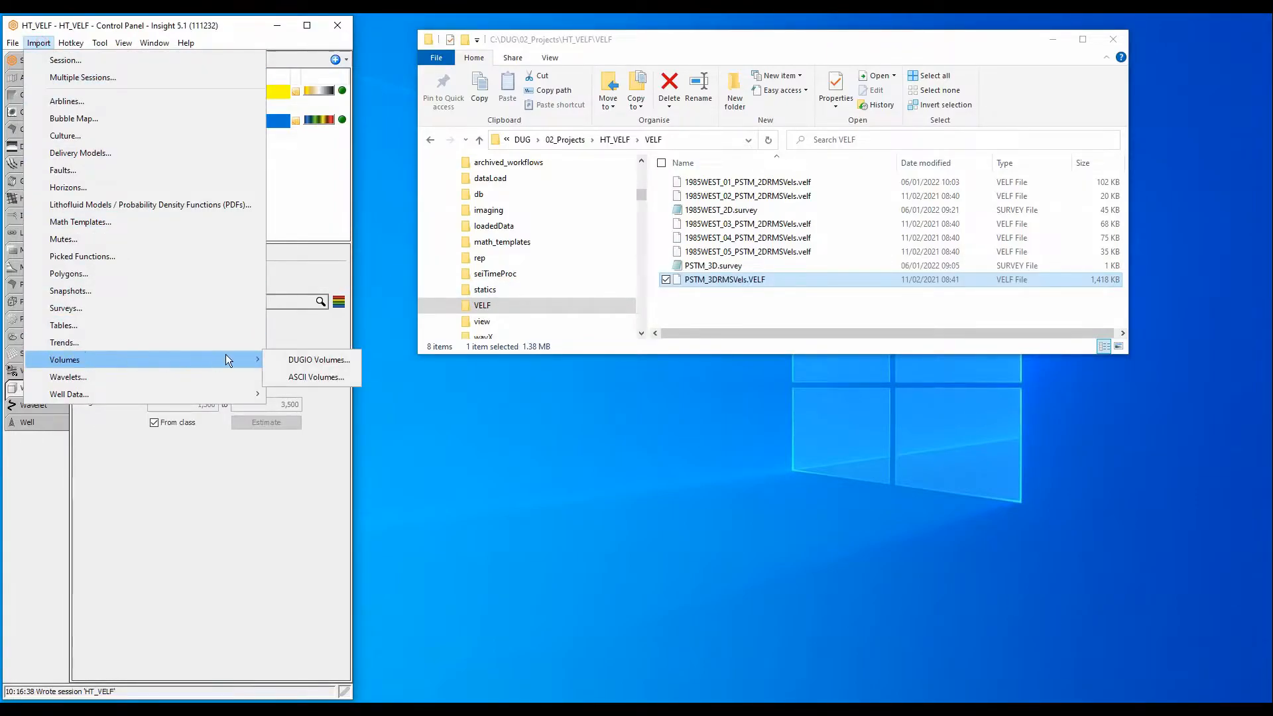
{"action": "left_click", "coordinate": [298, 376]}
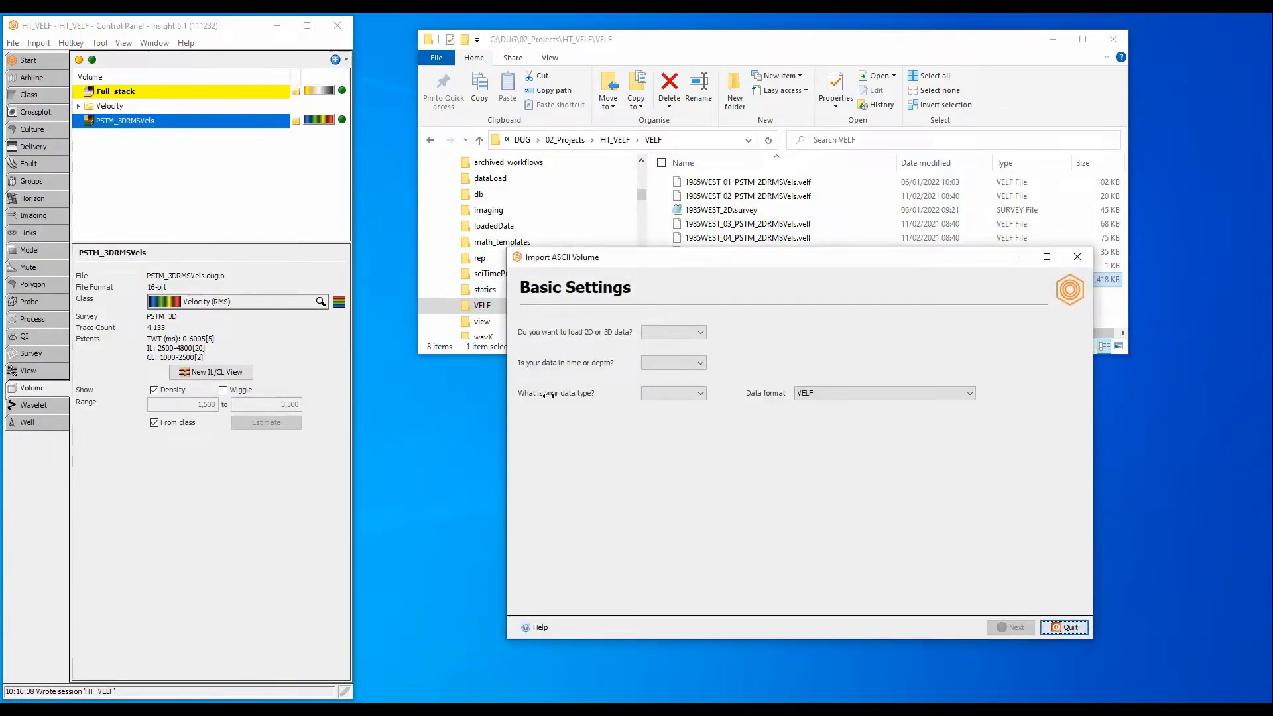
{"action": "left_click", "coordinate": [690, 332]}
{"action": "left_click", "coordinate": [681, 356]}
{"action": "left_click", "coordinate": [667, 366]}
{"action": "left_click", "coordinate": [662, 384]}
{"action": "left_click", "coordinate": [671, 393]}
{"action": "left_click", "coordinate": [662, 412]}
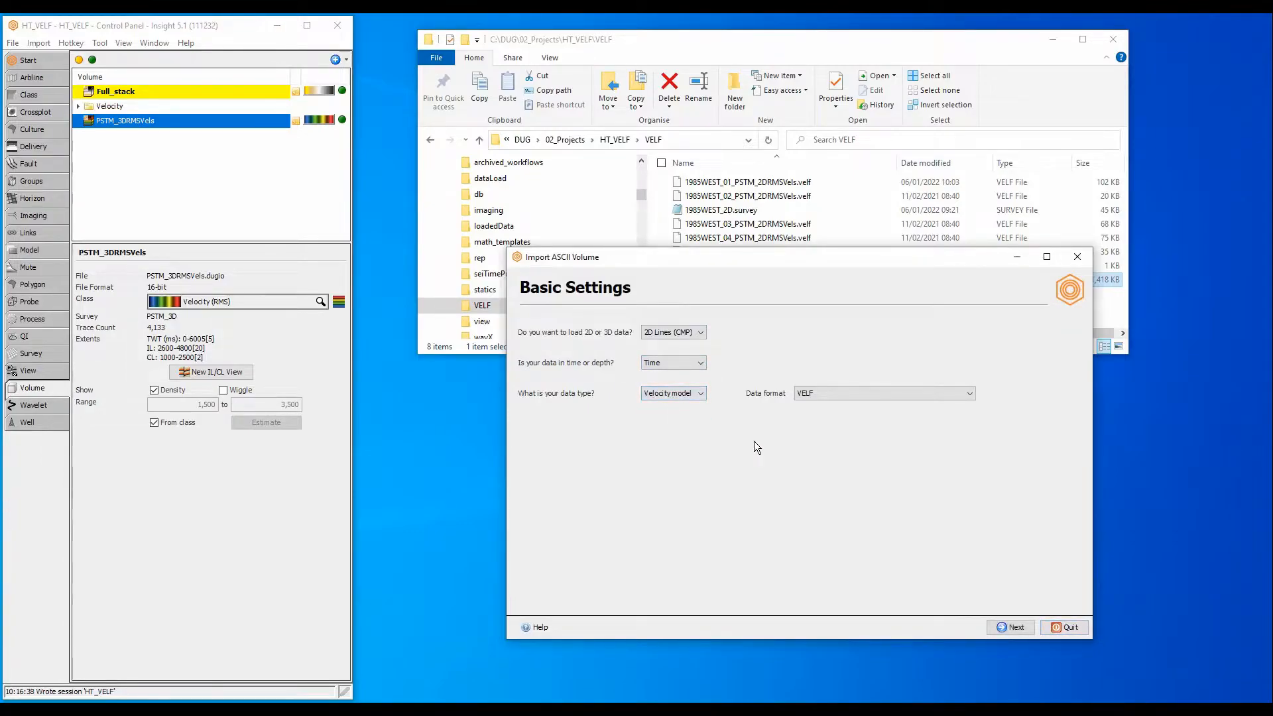
{"action": "left_click", "coordinate": [1023, 629]}
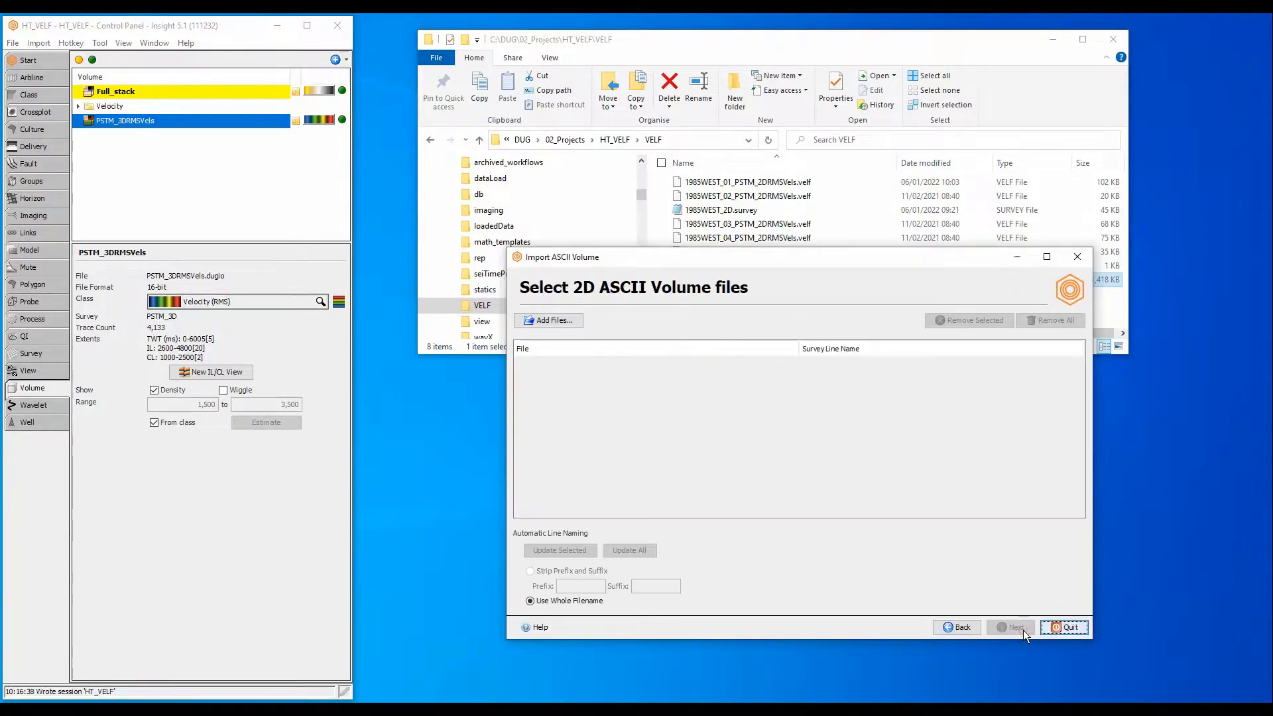
- Add the five 2D velocity files, 1985WEST_01 to 1985WEST_05_PSTM_2DRMSVels.velf, from the VELF folder to the import
{"action": "left_click", "coordinate": [563, 321]}
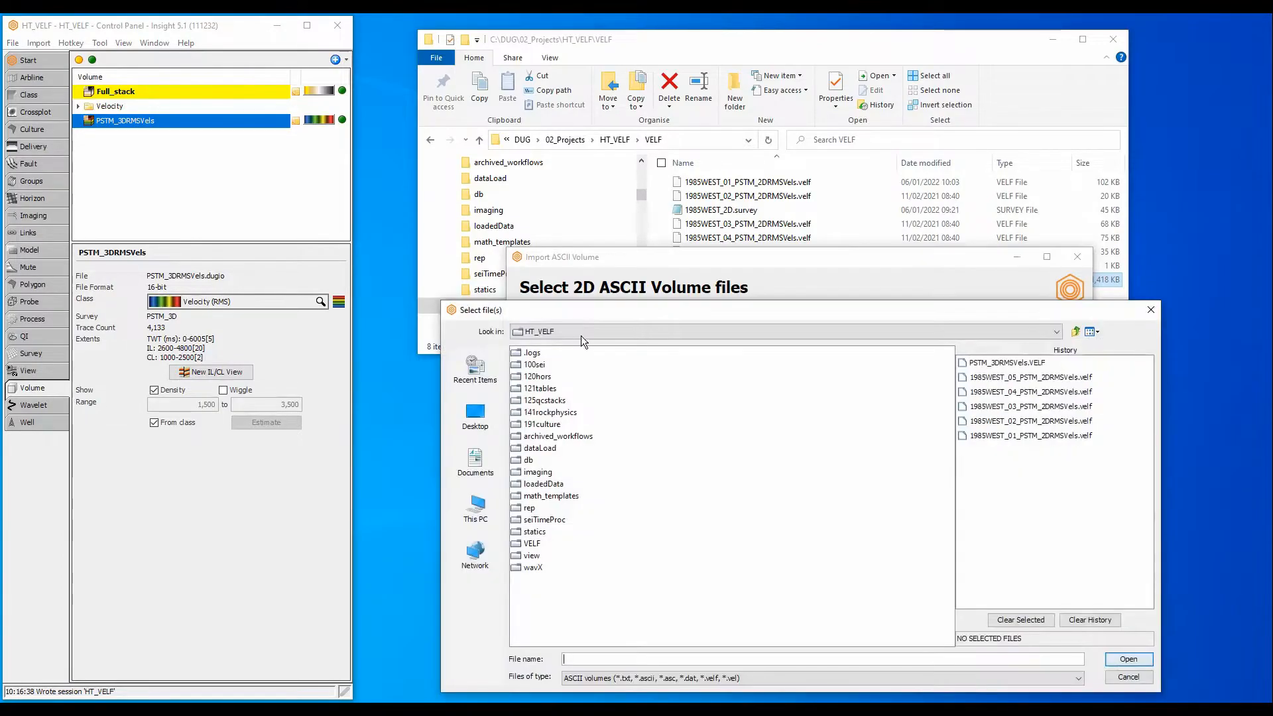
{"action": "double_click", "coordinate": [531, 543]}
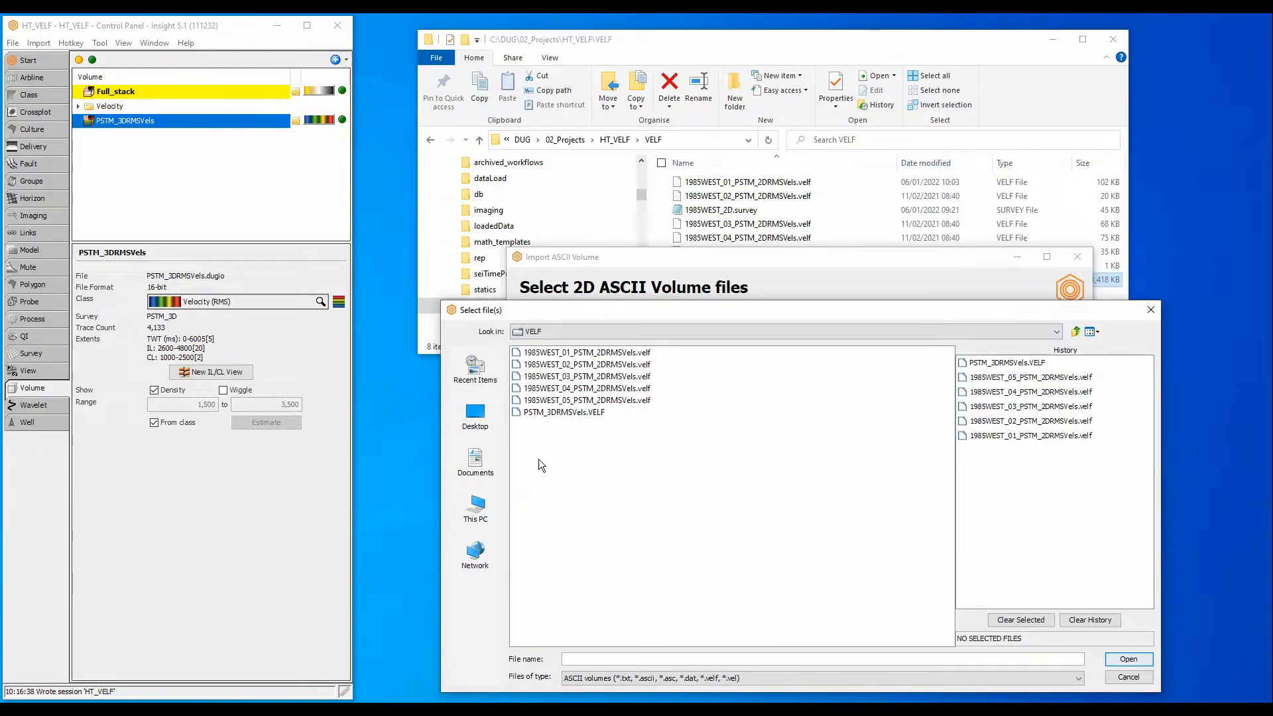
{"action": "left_click", "coordinate": [585, 352]}
{"action": "left_click", "coordinate": [593, 401], "text": "shift"}
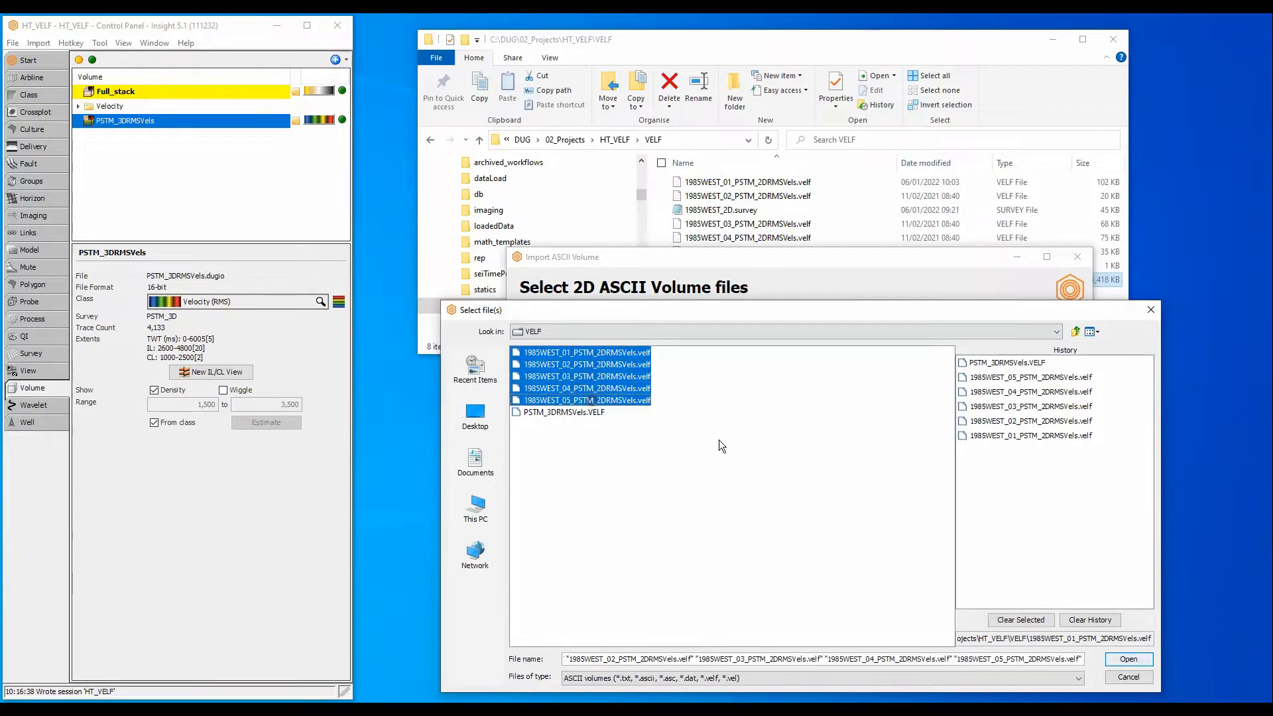
{"action": "left_click", "coordinate": [1127, 658]}
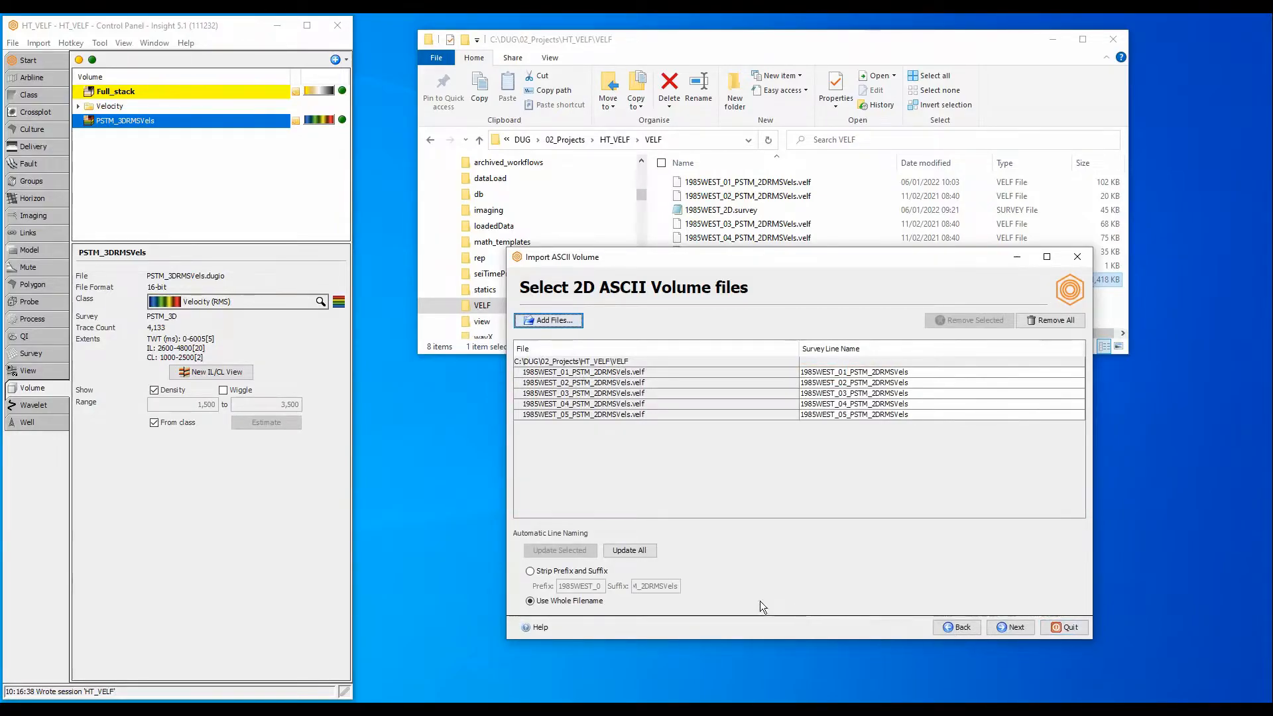
- Name all survey lines automatically by stripping only the suffix, with the prefix left empty, and continue to the keyword settings
{"action": "left_click", "coordinate": [564, 571]}
{"action": "double_click", "coordinate": [565, 585]}
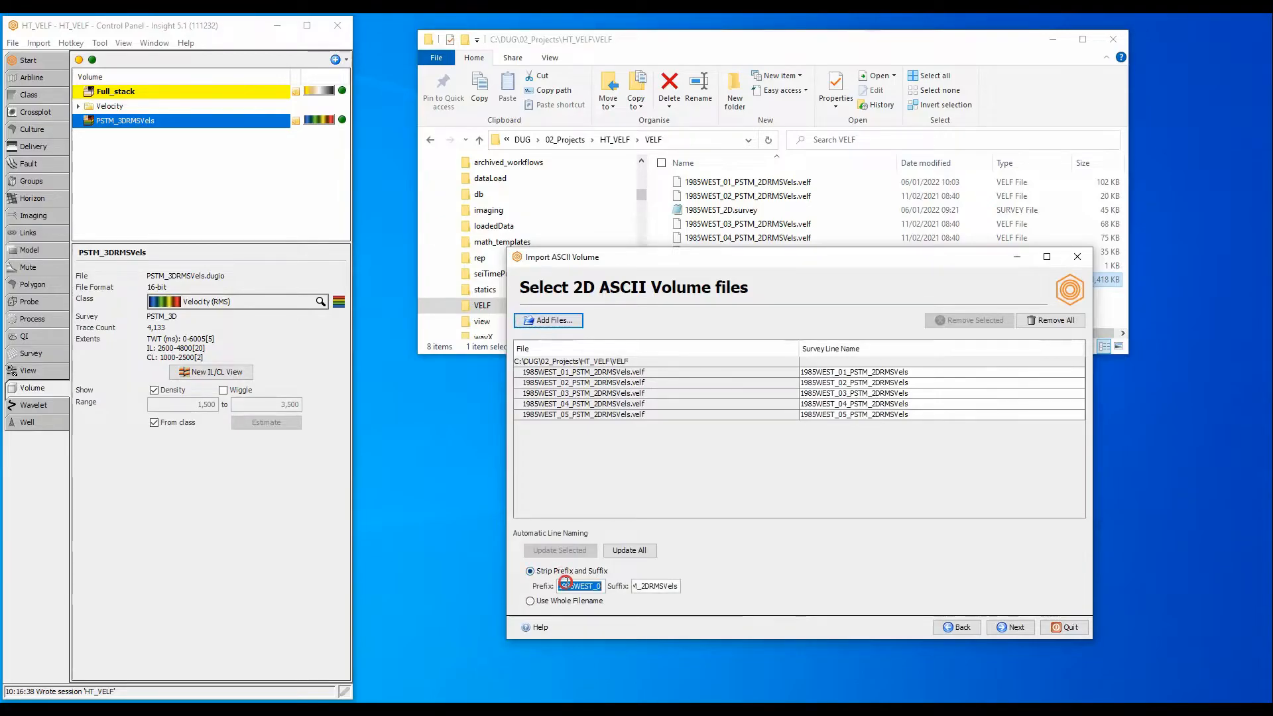
{"action": "key", "text": "BackSpace"}
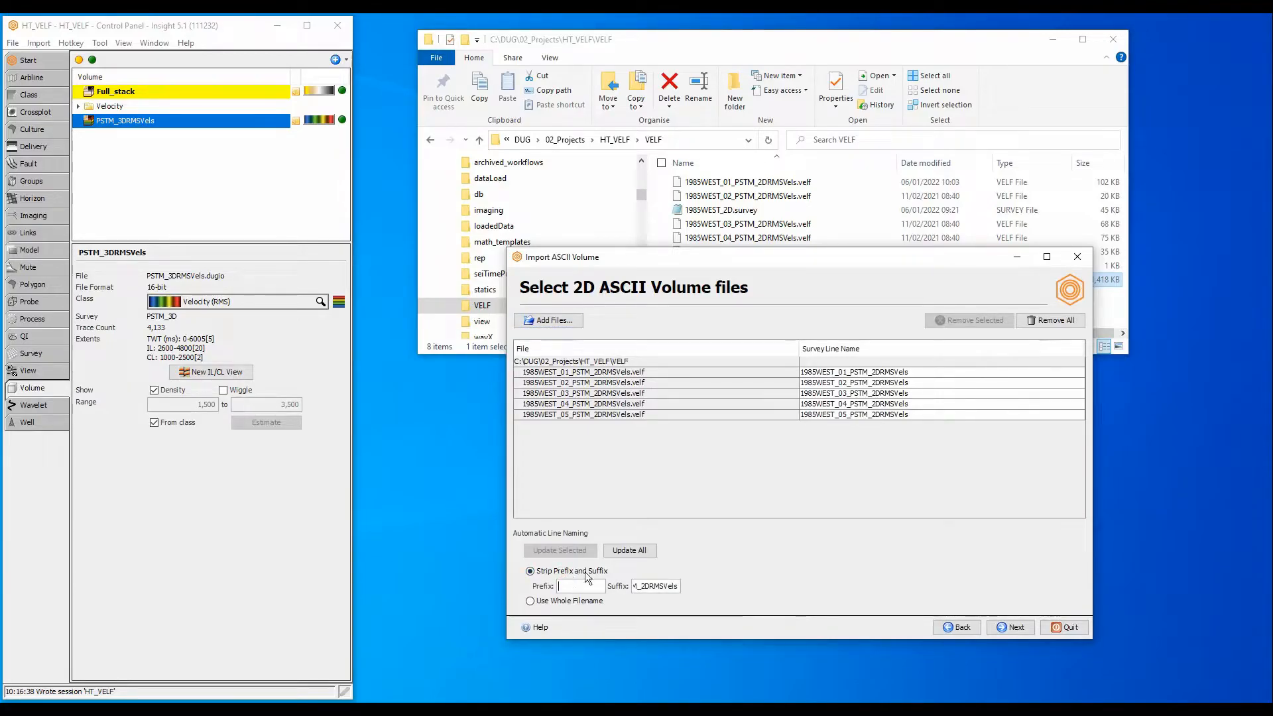
{"action": "left_click", "coordinate": [625, 550]}
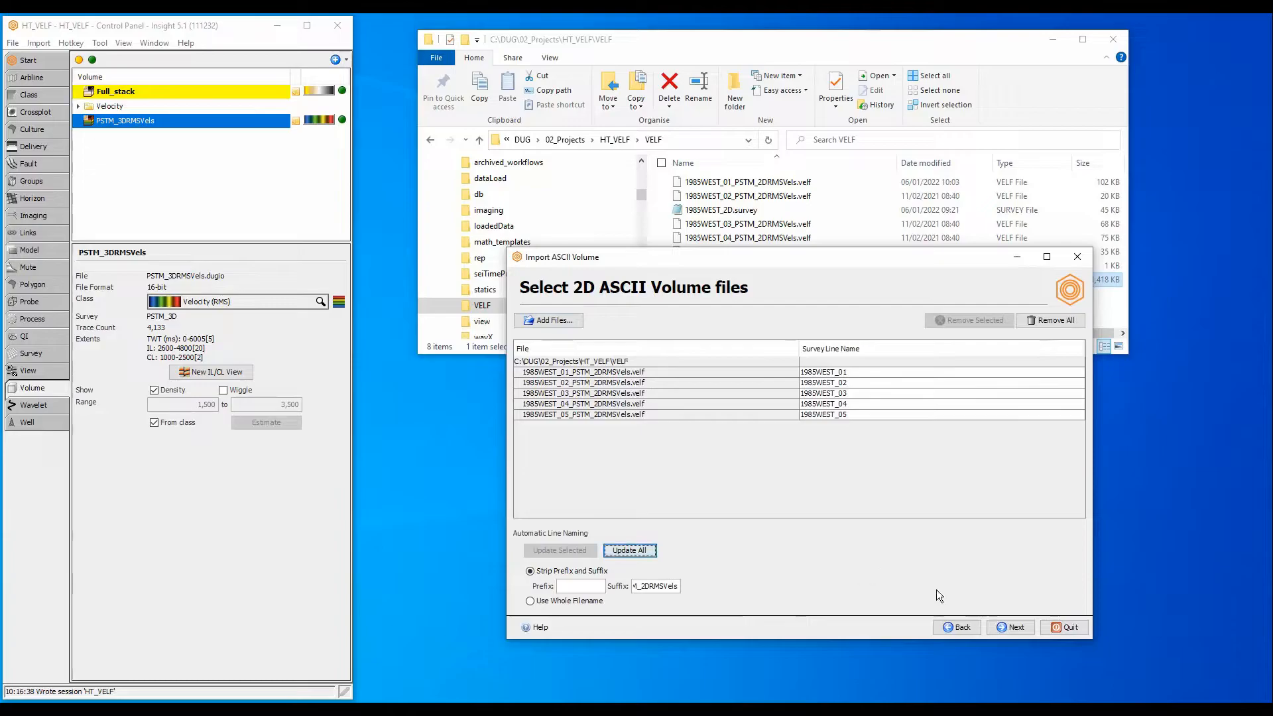
{"action": "left_click", "coordinate": [1004, 627]}
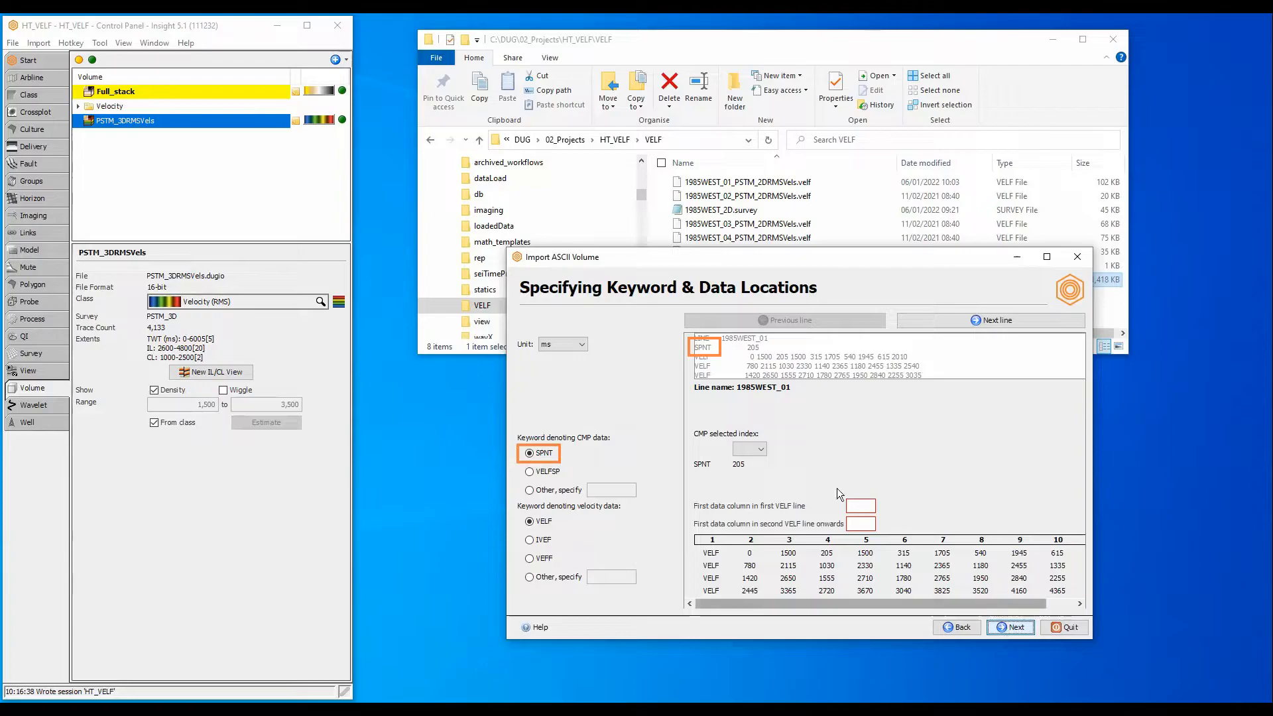
- Set the selected index to CMP and the first data column to 2 for both the first and the following VELF lines, and continue
{"action": "left_click", "coordinate": [753, 449]}
{"action": "left_click", "coordinate": [749, 470]}
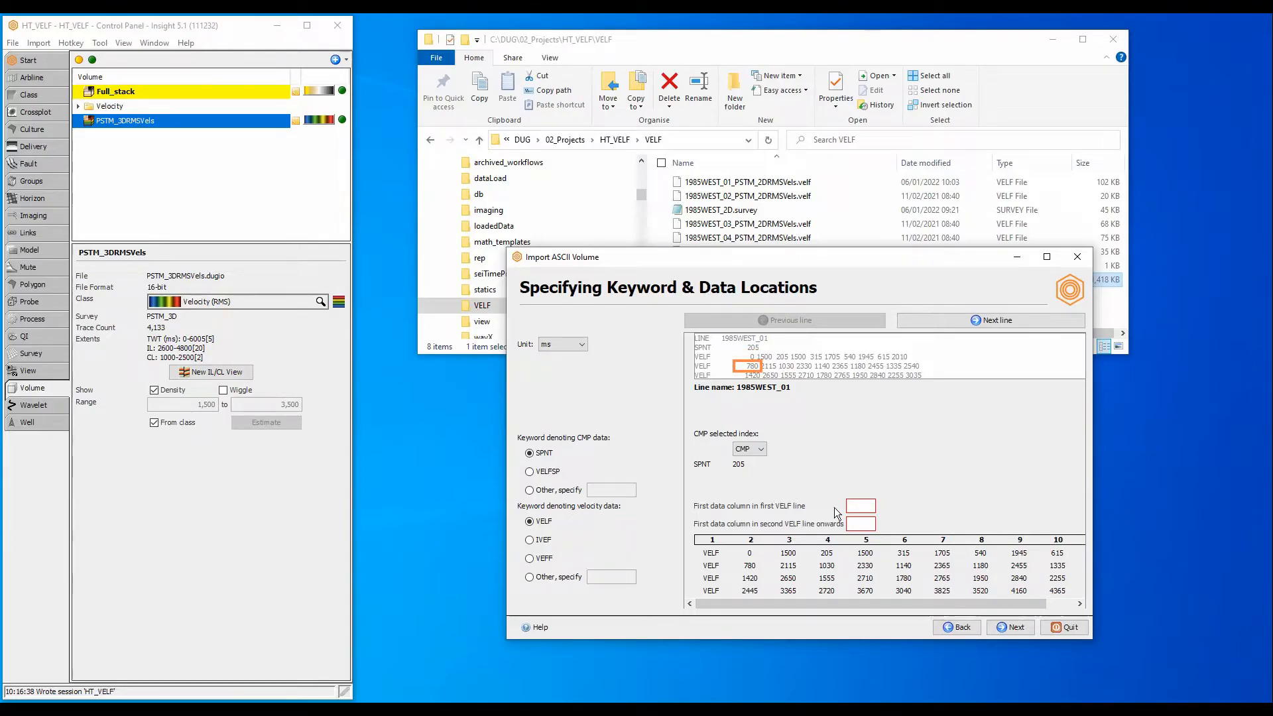
{"action": "left_click", "coordinate": [856, 507]}
{"action": "type", "text": "2"}
{"action": "left_click", "coordinate": [860, 523]}
{"action": "type", "text": "2"}
{"action": "left_click", "coordinate": [1005, 628]}
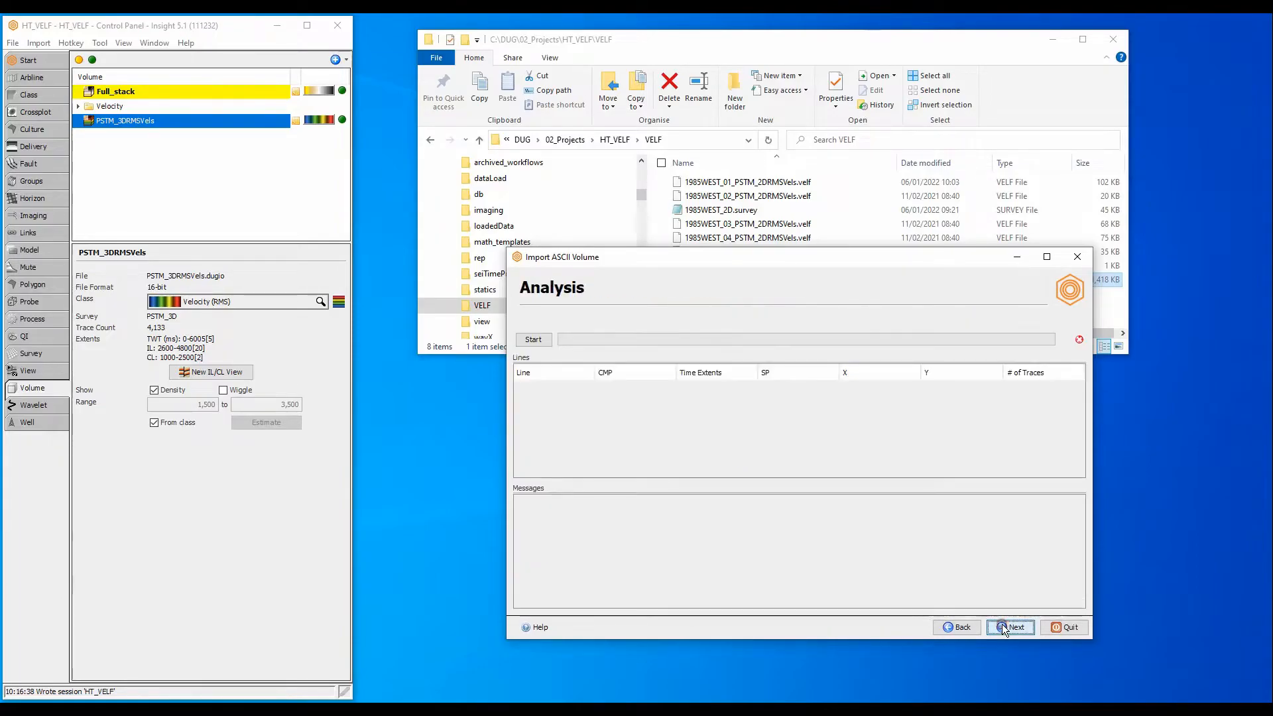
- Run the analysis of the 2D velocity files, check the line matching, and accept the existing 1985WEST_2D survey
{"action": "left_click", "coordinate": [534, 340]}
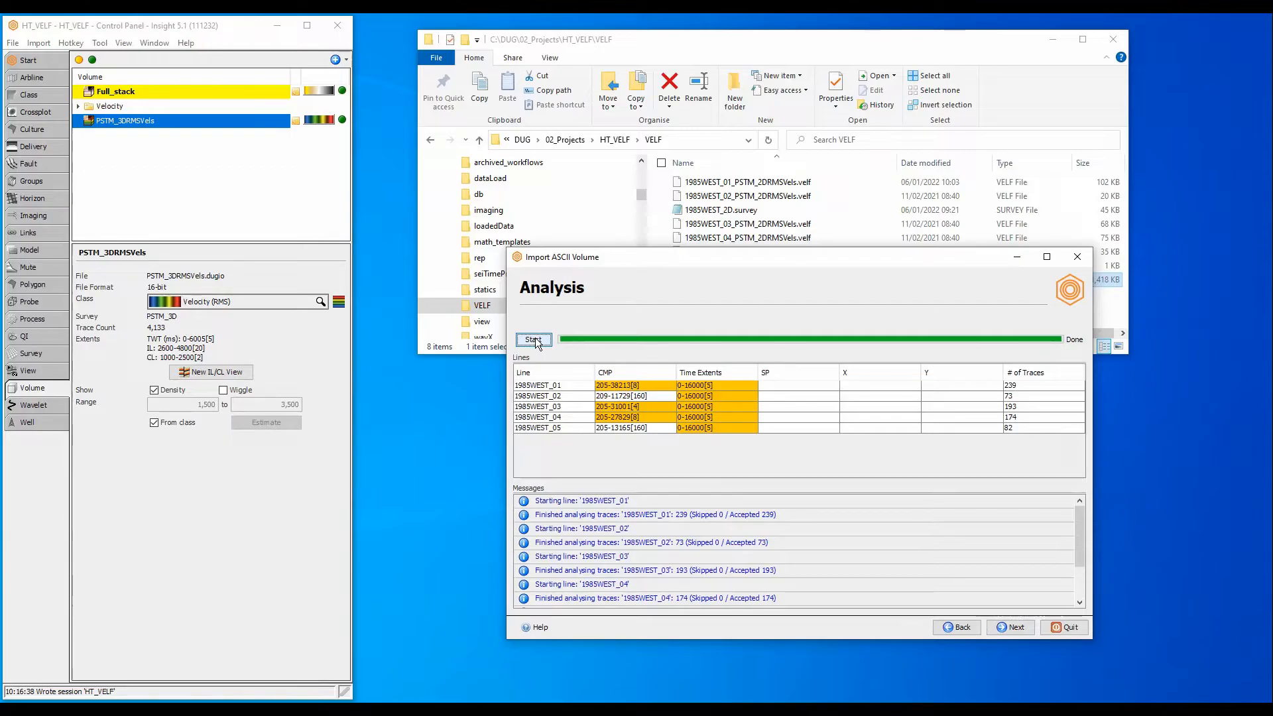
{"action": "mouse_move", "coordinate": [657, 388]}
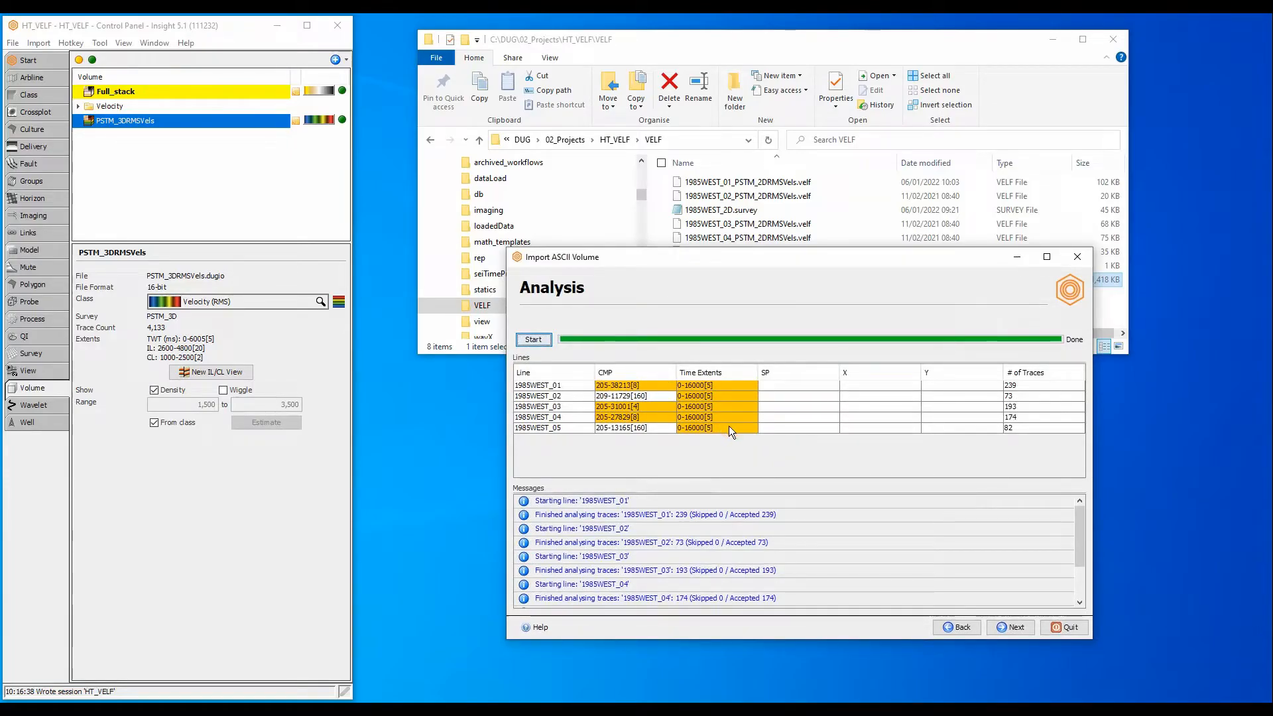
{"action": "mouse_move", "coordinate": [730, 426]}
{"action": "left_click", "coordinate": [1012, 627]}
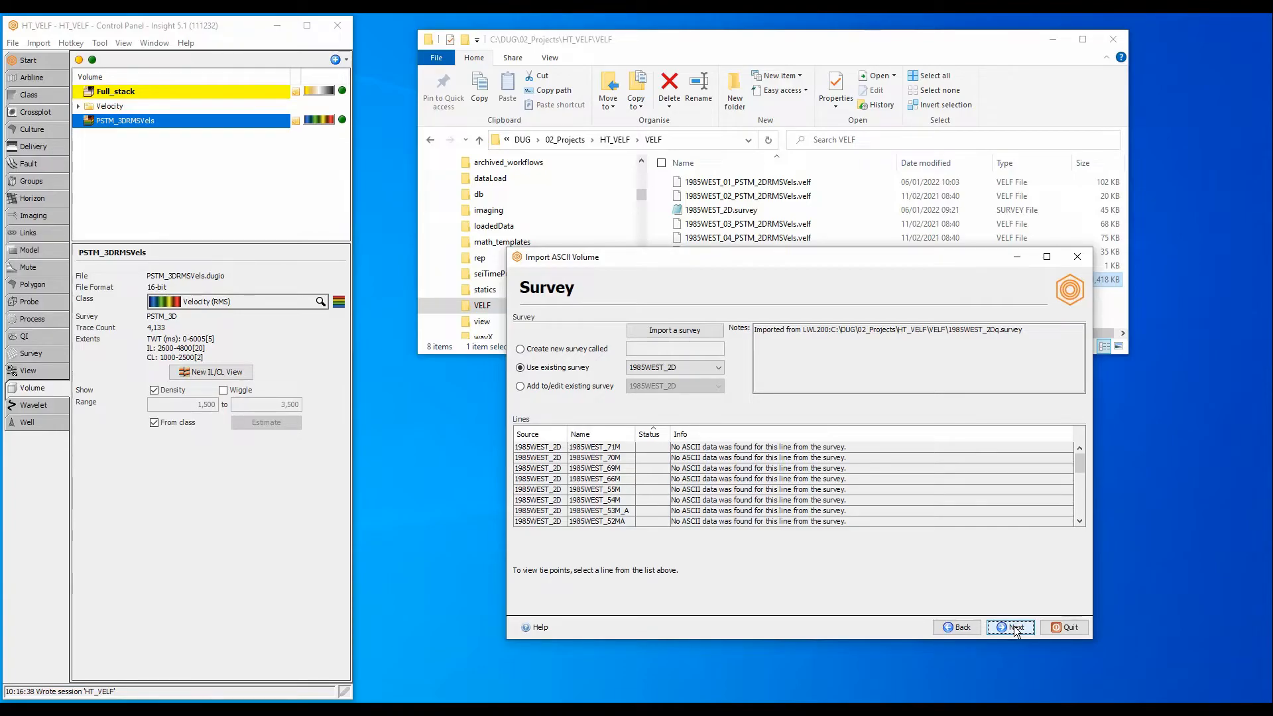
{"action": "left_click_drag", "start_coordinate": [1080, 464], "coordinate": [1075, 527]}
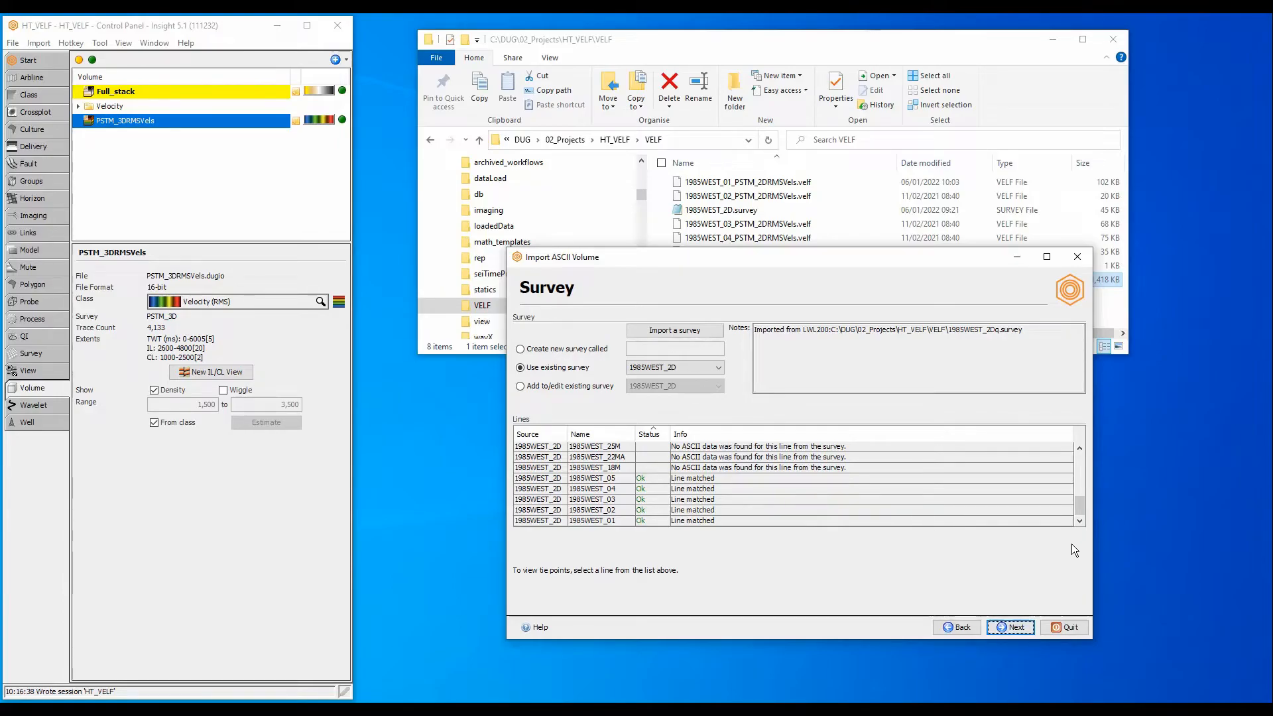
{"action": "left_click", "coordinate": [1020, 627]}
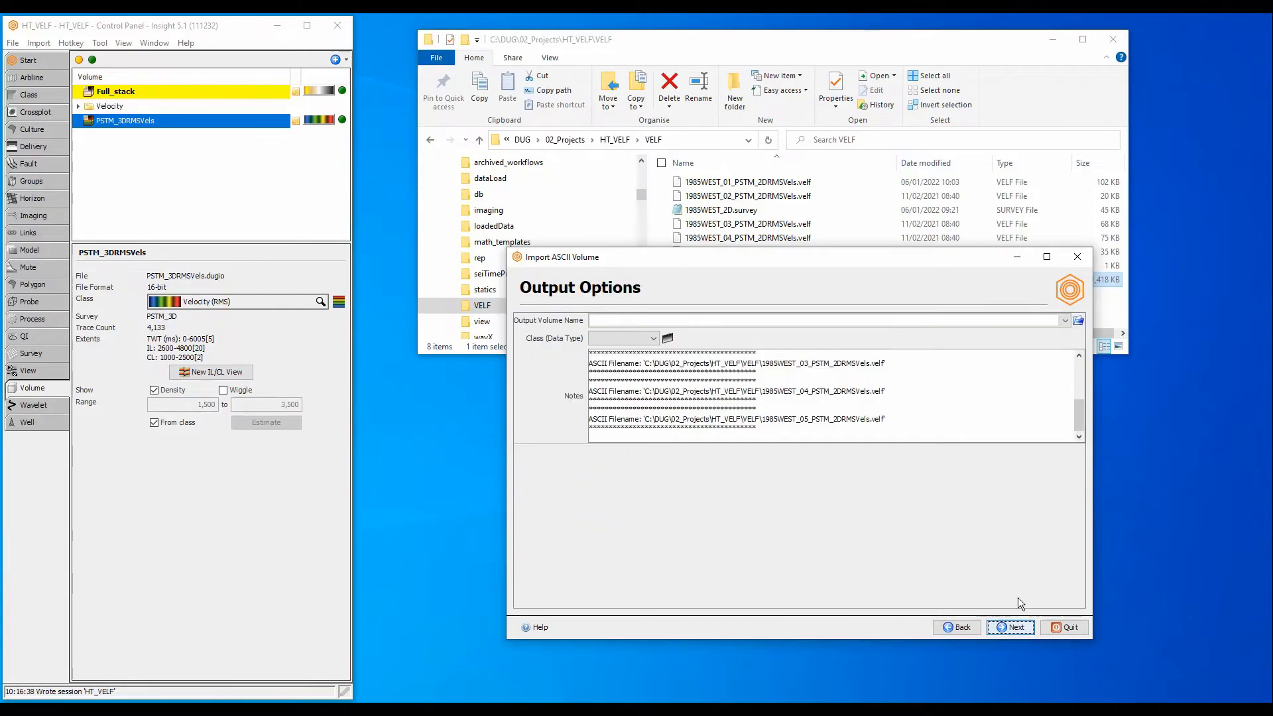
- Name the output volume PSTM_2DRMSVels.dugio in the 100sei folder, basing it on the existing 3D volume's file name
{"action": "left_click", "coordinate": [1079, 320]}
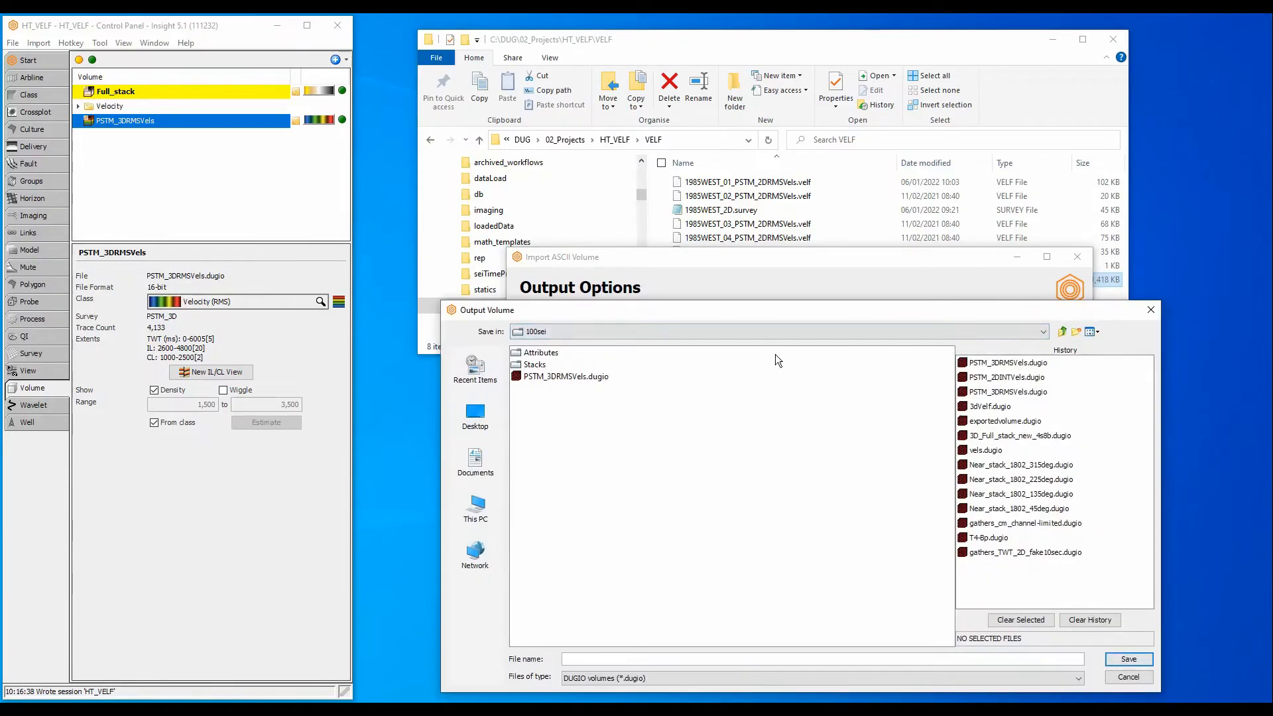
{"action": "left_click", "coordinate": [561, 377]}
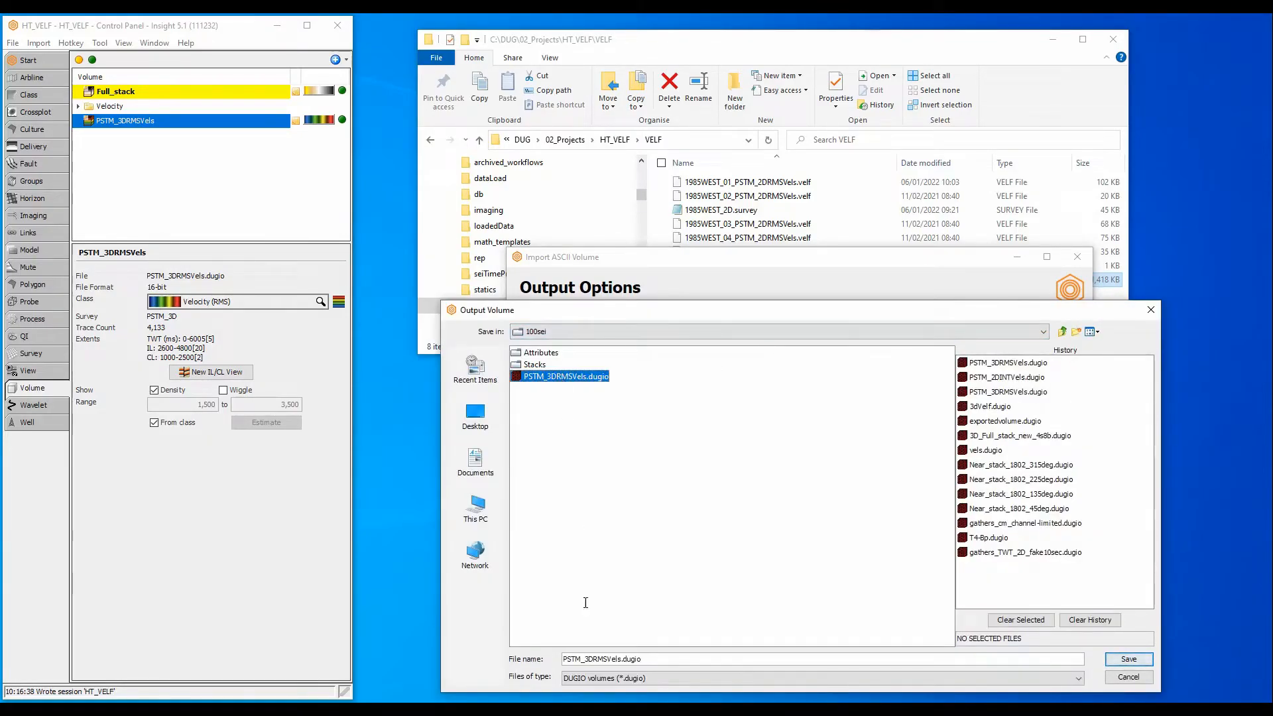
{"action": "left_click", "coordinate": [590, 660]}
{"action": "key", "text": "BackSpace"}
{"action": "type", "text": "2"}
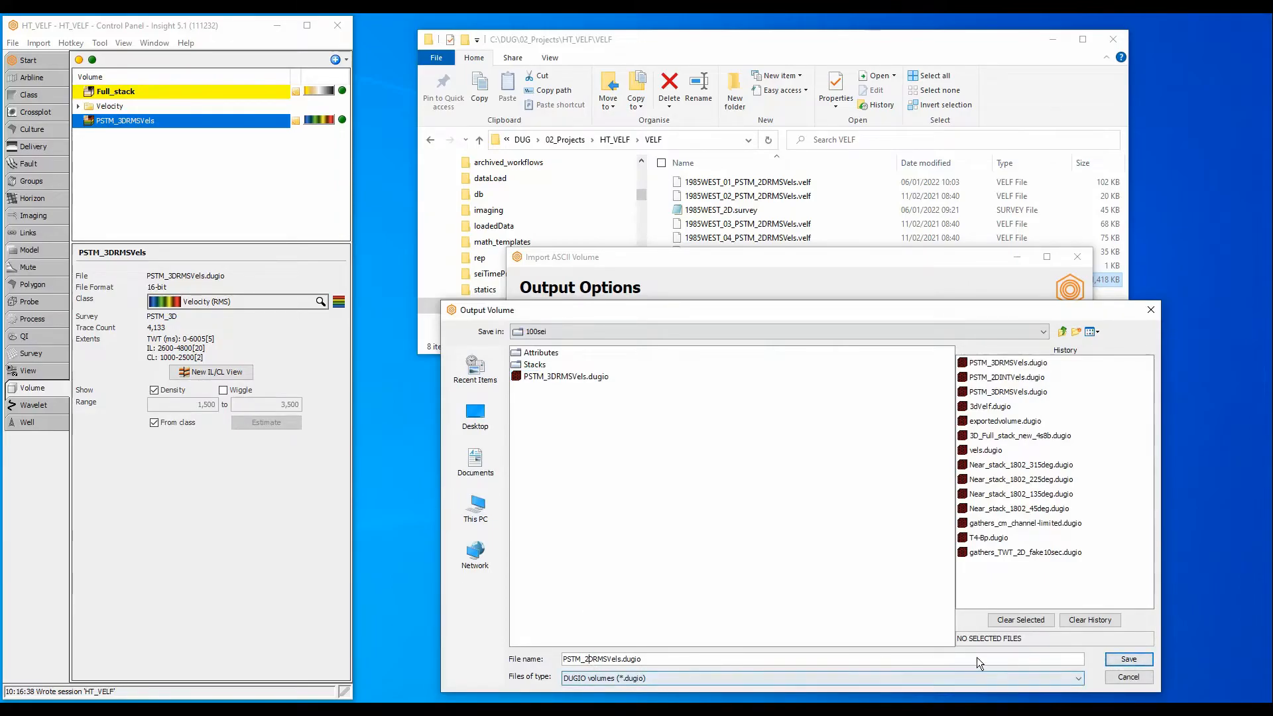
{"action": "left_click", "coordinate": [1128, 659]}
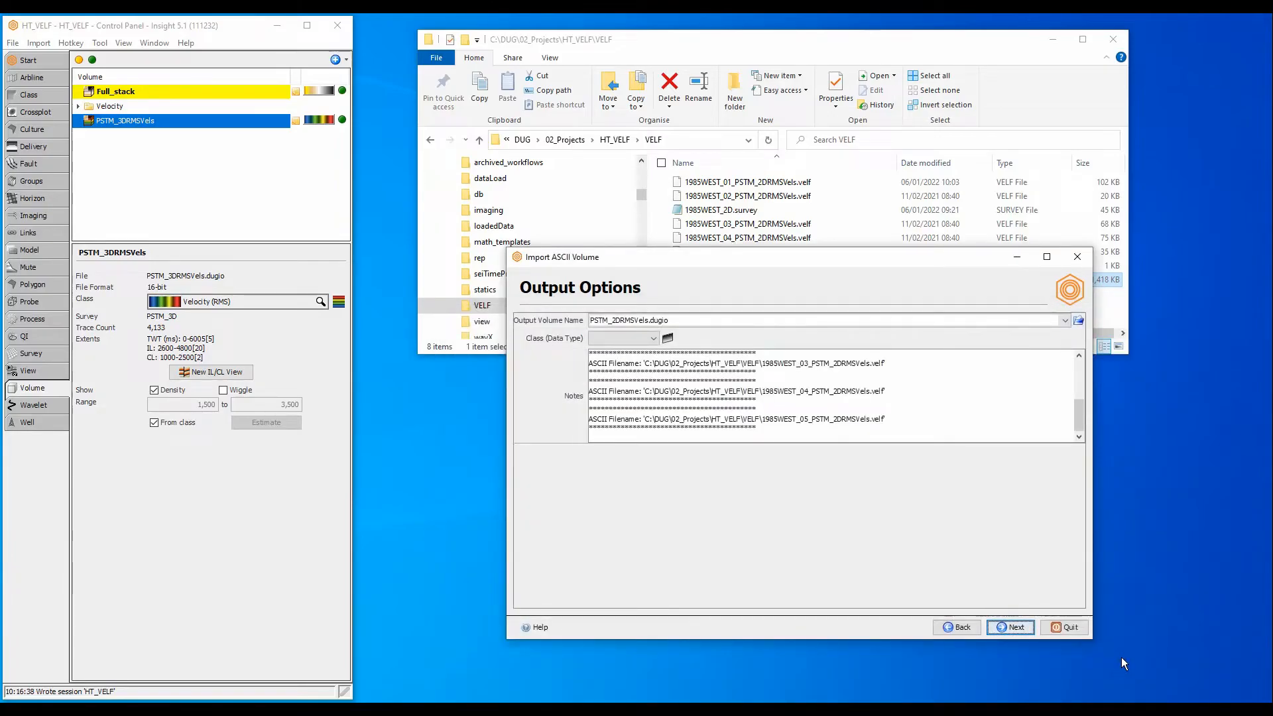
- Set the 2D output class to Velocity (RMS), write and load the volume, and close the import wizard
{"action": "left_click", "coordinate": [641, 338]}
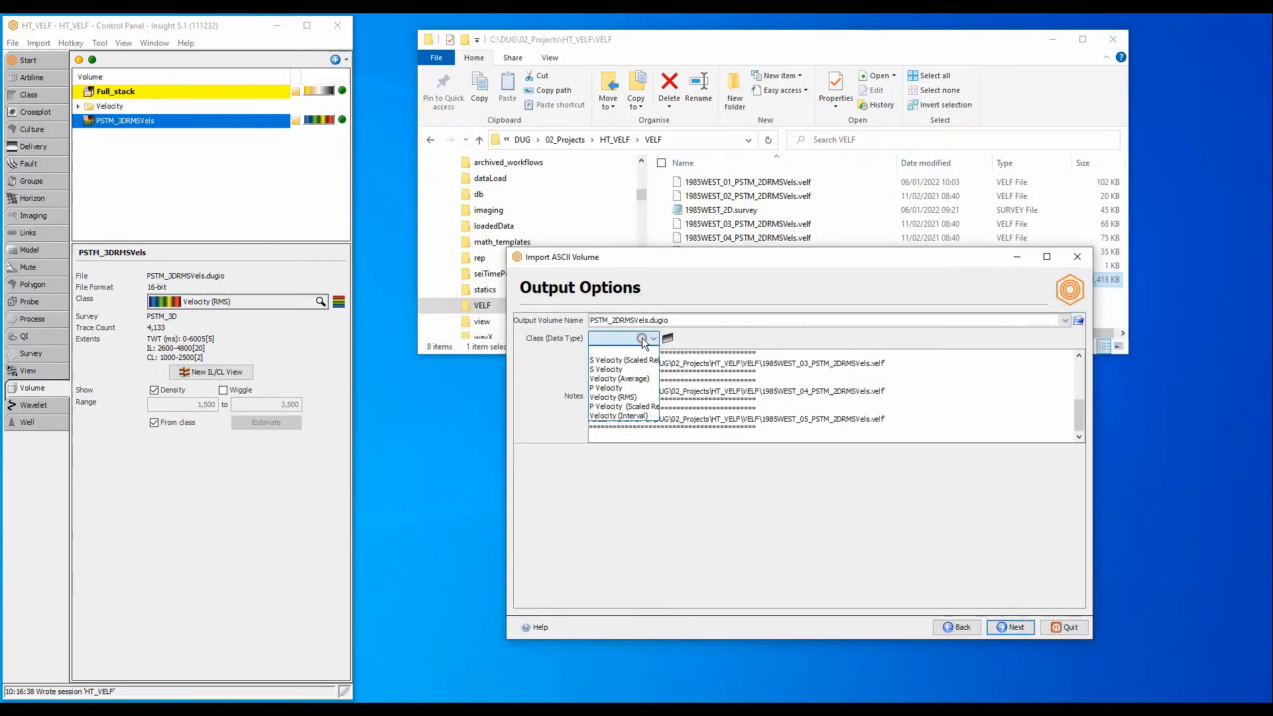
{"action": "left_click", "coordinate": [625, 396]}
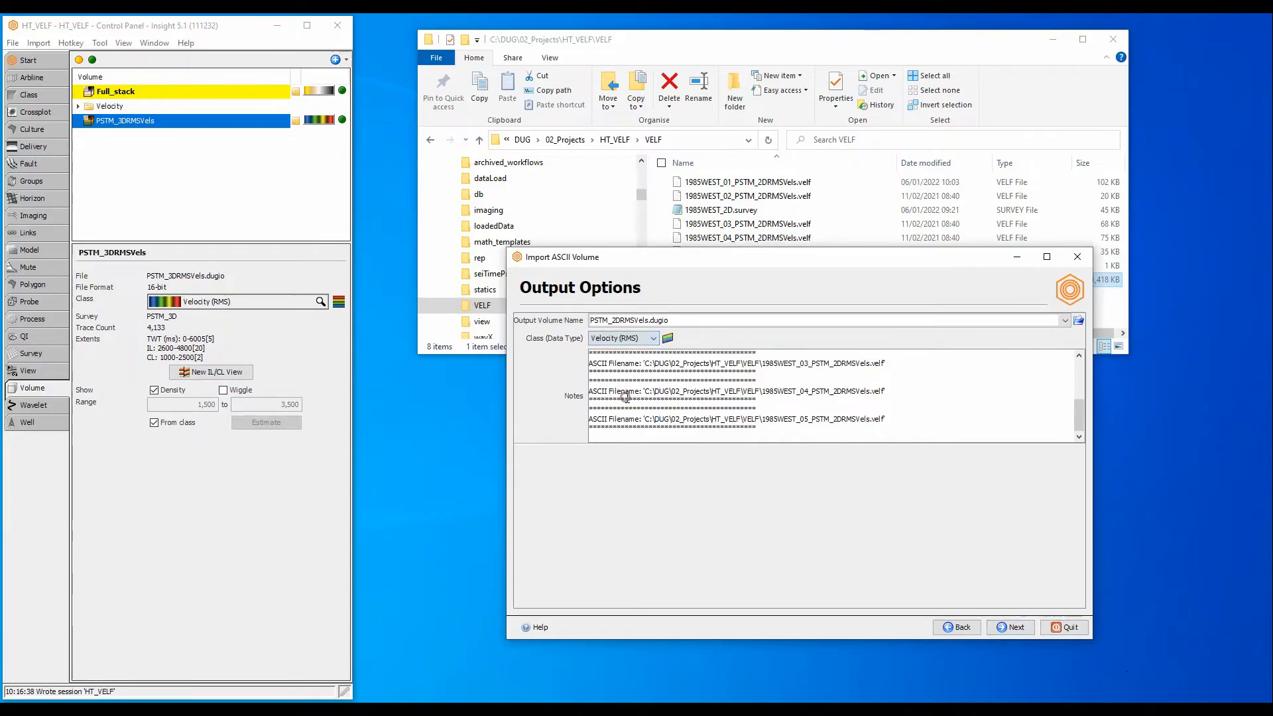
{"action": "left_click", "coordinate": [1017, 630]}
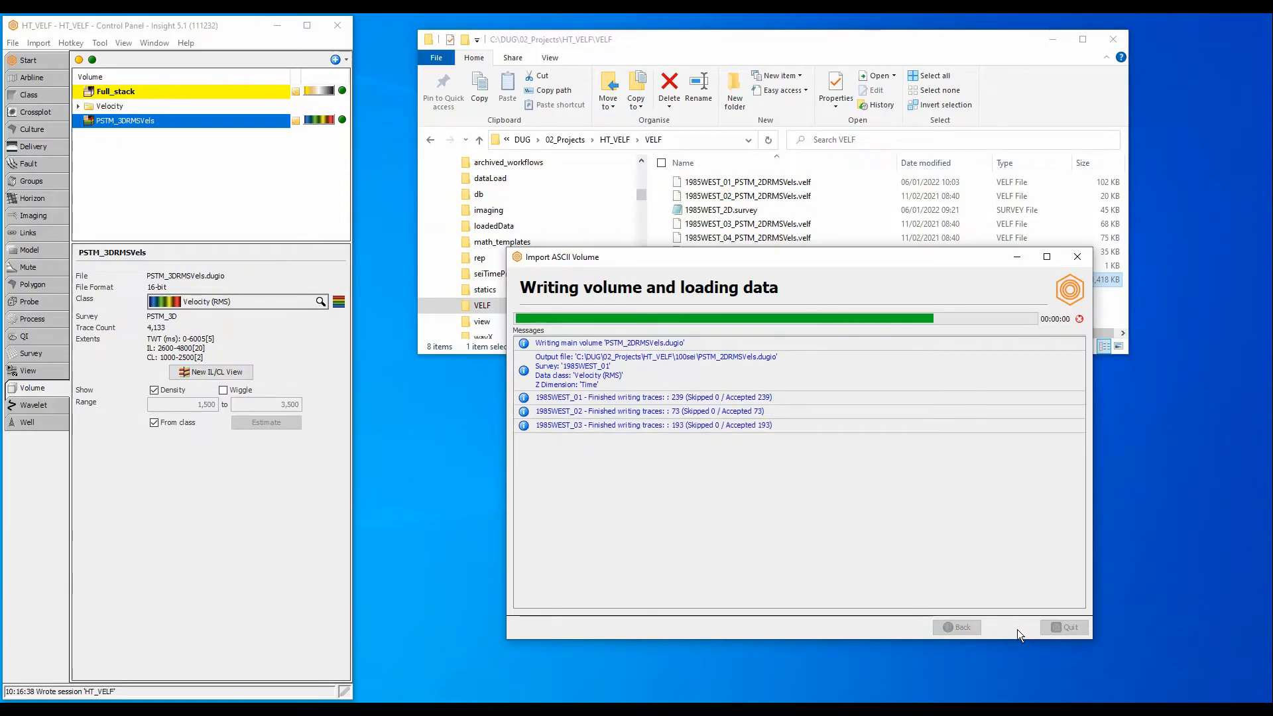
{"action": "left_click", "coordinate": [1063, 627]}
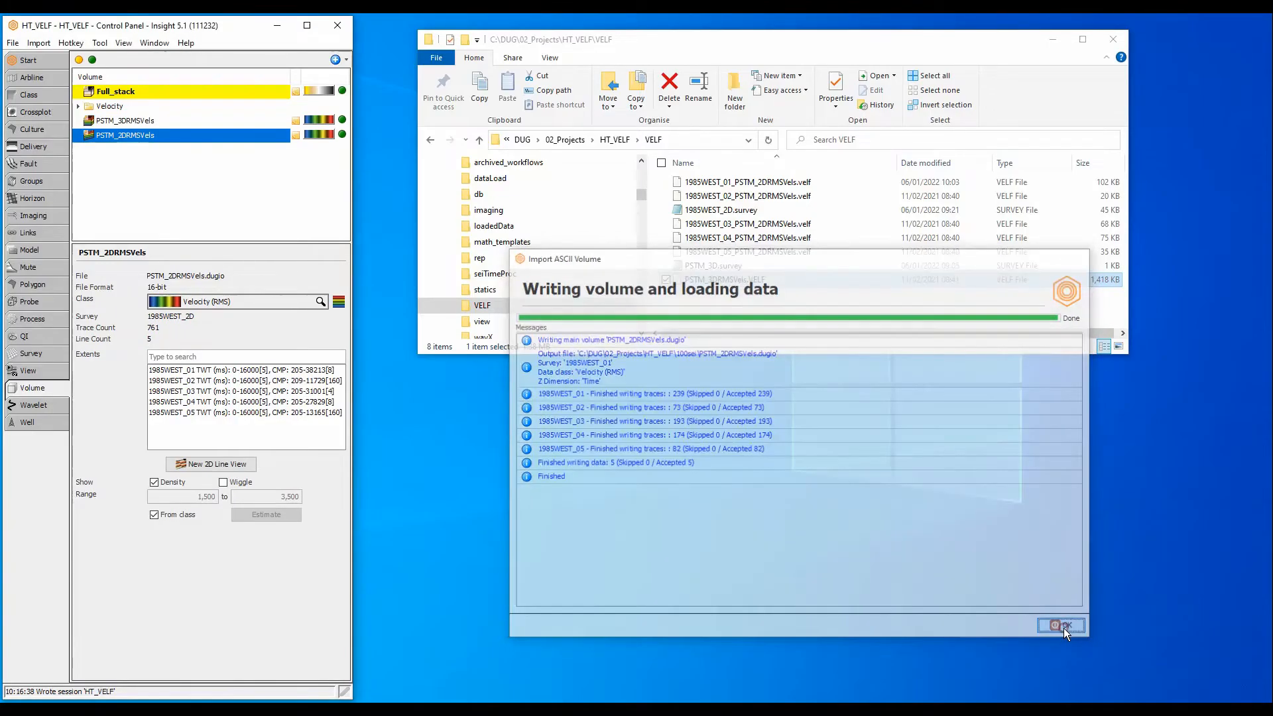
- Bring up the 2D Line and IL/CL views and display PSTM_2DRMSVels and PSTM_3DRMSVels in them respectively
{"action": "left_click", "coordinate": [1048, 38]}
{"action": "left_click", "coordinate": [154, 42]}
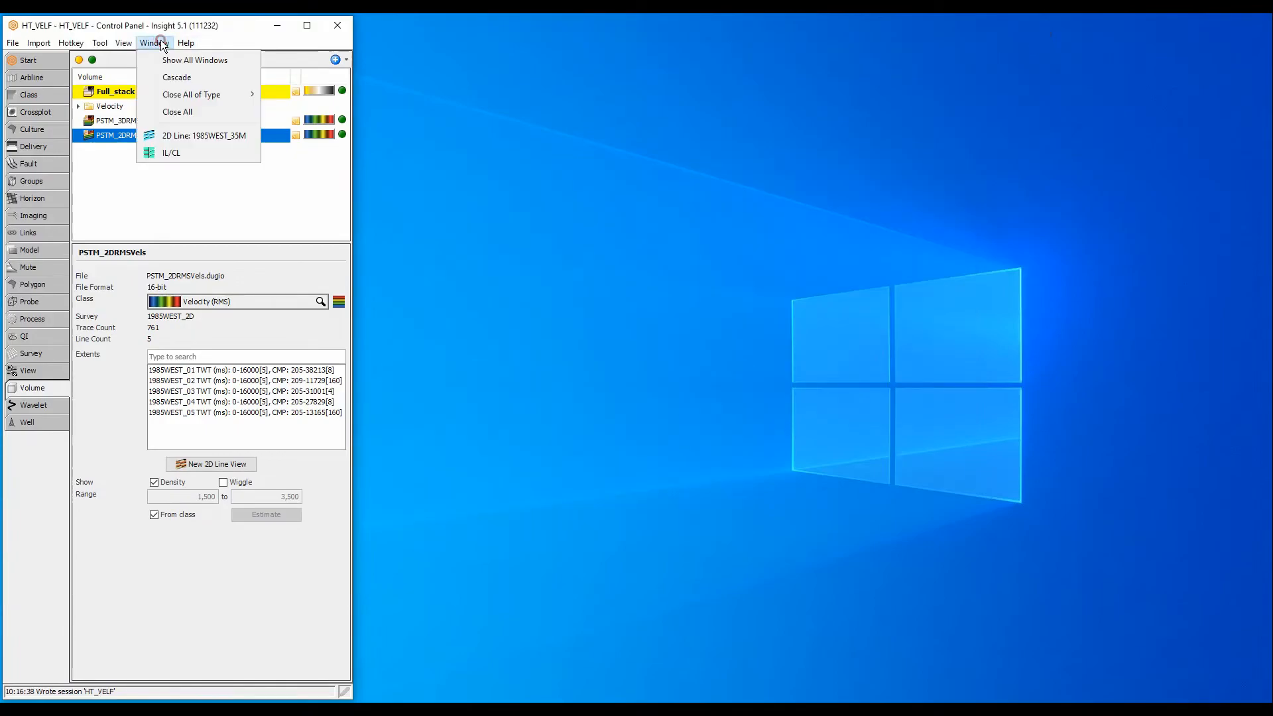
{"action": "left_click", "coordinate": [168, 135]}
{"action": "left_click", "coordinate": [159, 42]}
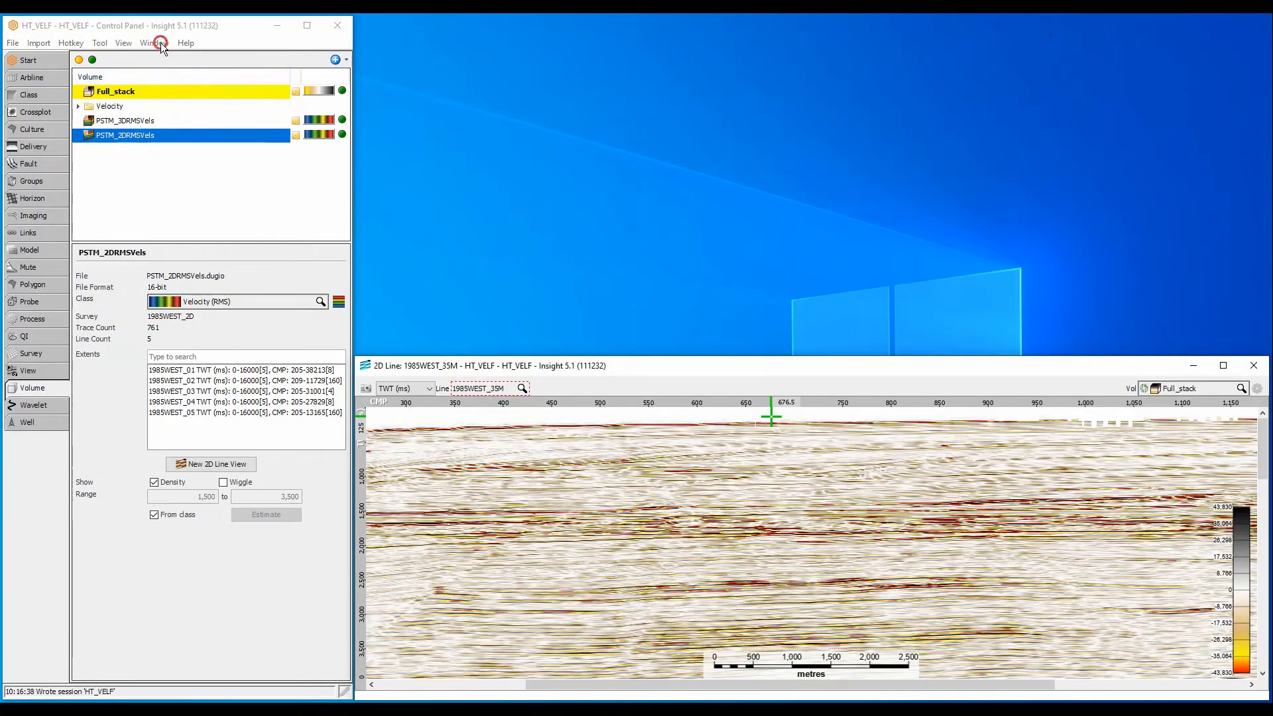
{"action": "left_click", "coordinate": [166, 153]}
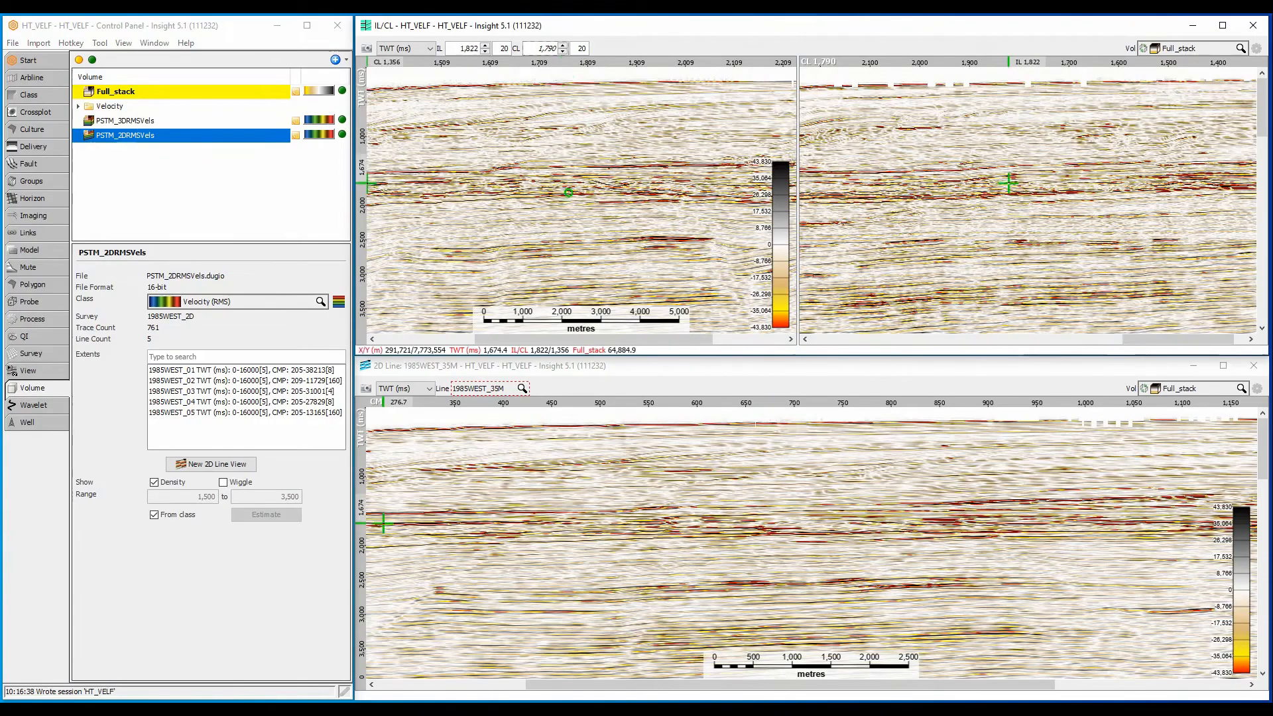
{"action": "scroll", "coordinate": [1179, 50], "scroll_direction": "down", "scroll_amount": 1}
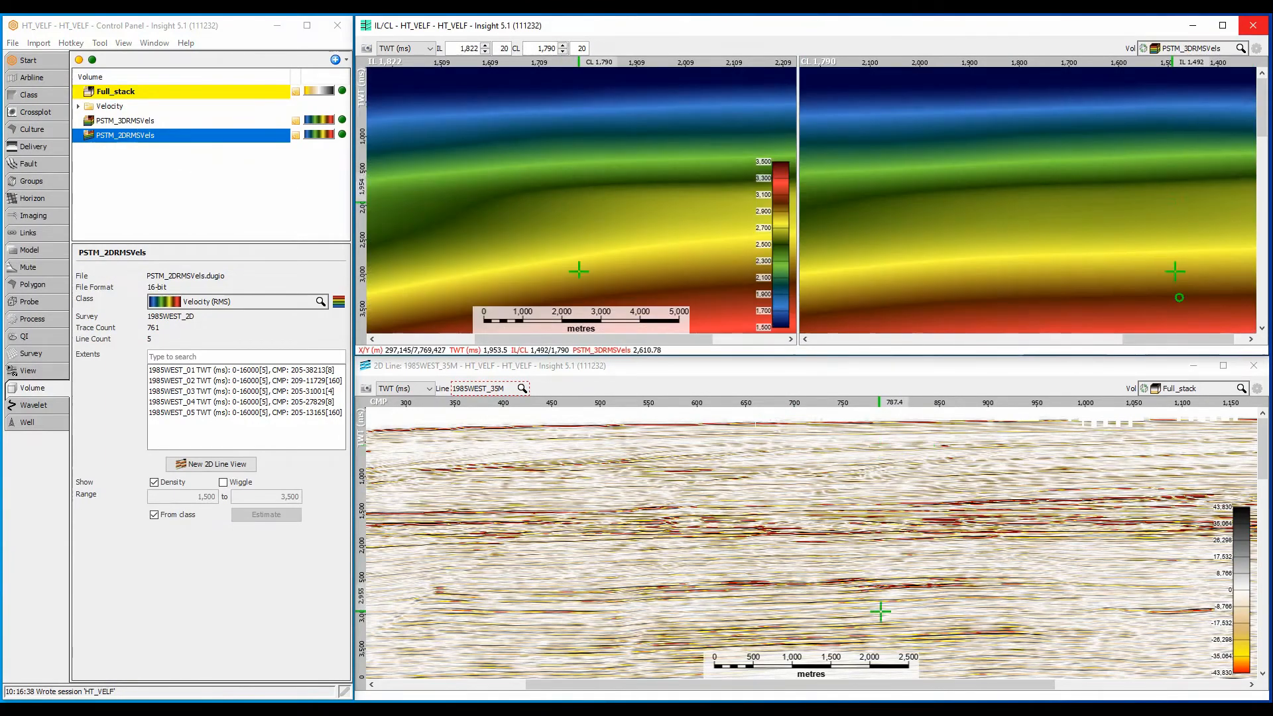
{"action": "scroll", "coordinate": [1193, 390], "scroll_direction": "down", "scroll_amount": 1}
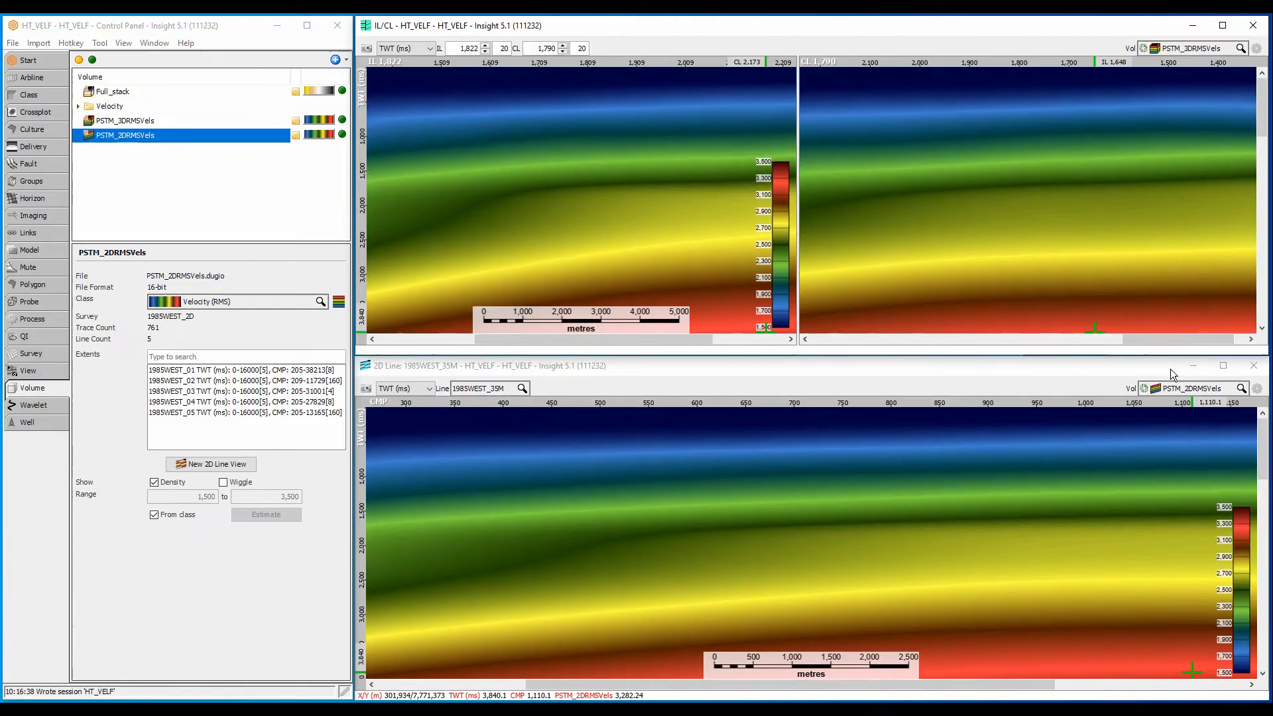
- Create a Velocity Conversion process with the default name and use the newly imported PSTM_3DRMSVels as its input velocity volume
{"action": "left_click", "coordinate": [59, 320]}
{"action": "left_click", "coordinate": [335, 59]}
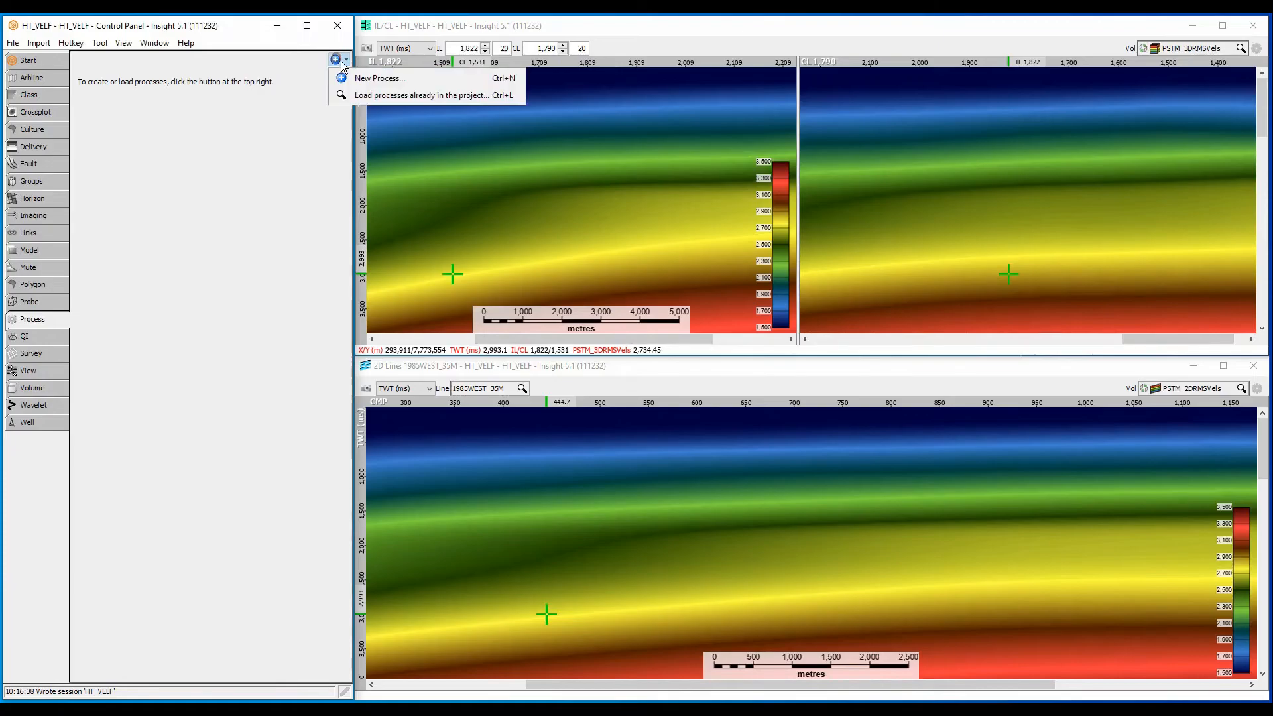
{"action": "left_click", "coordinate": [358, 75]}
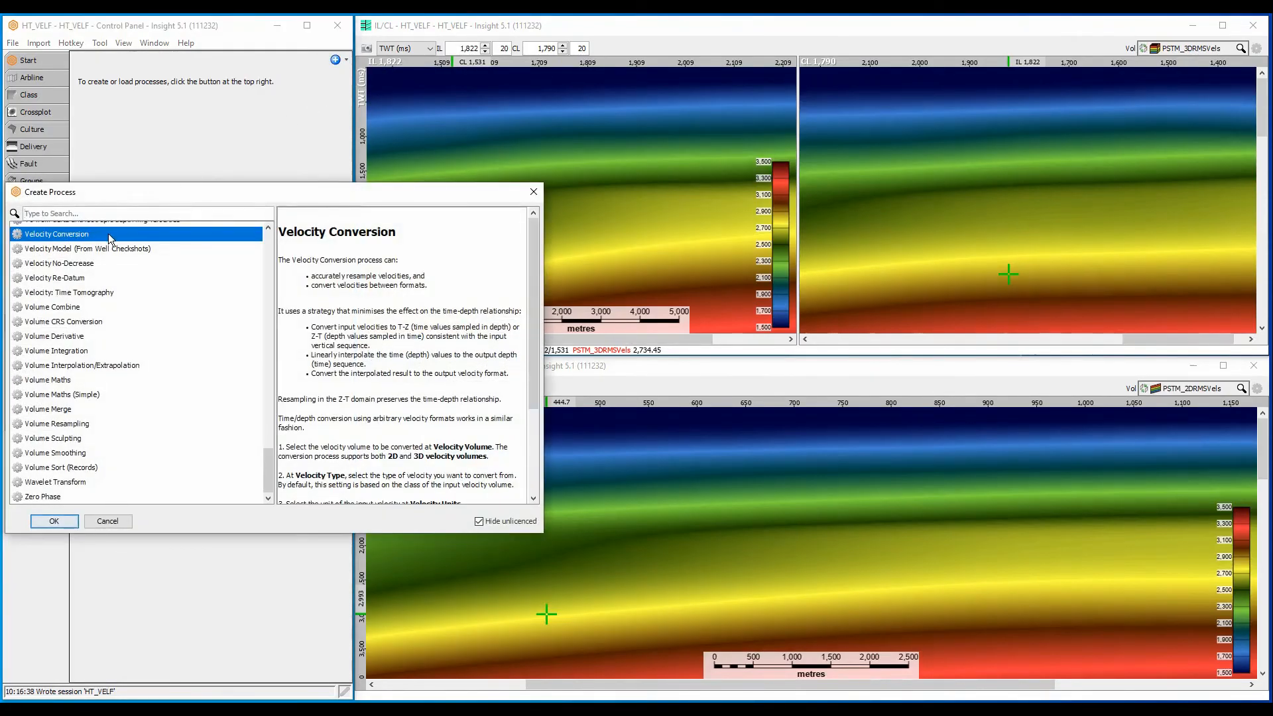
{"action": "left_click", "coordinate": [42, 518]}
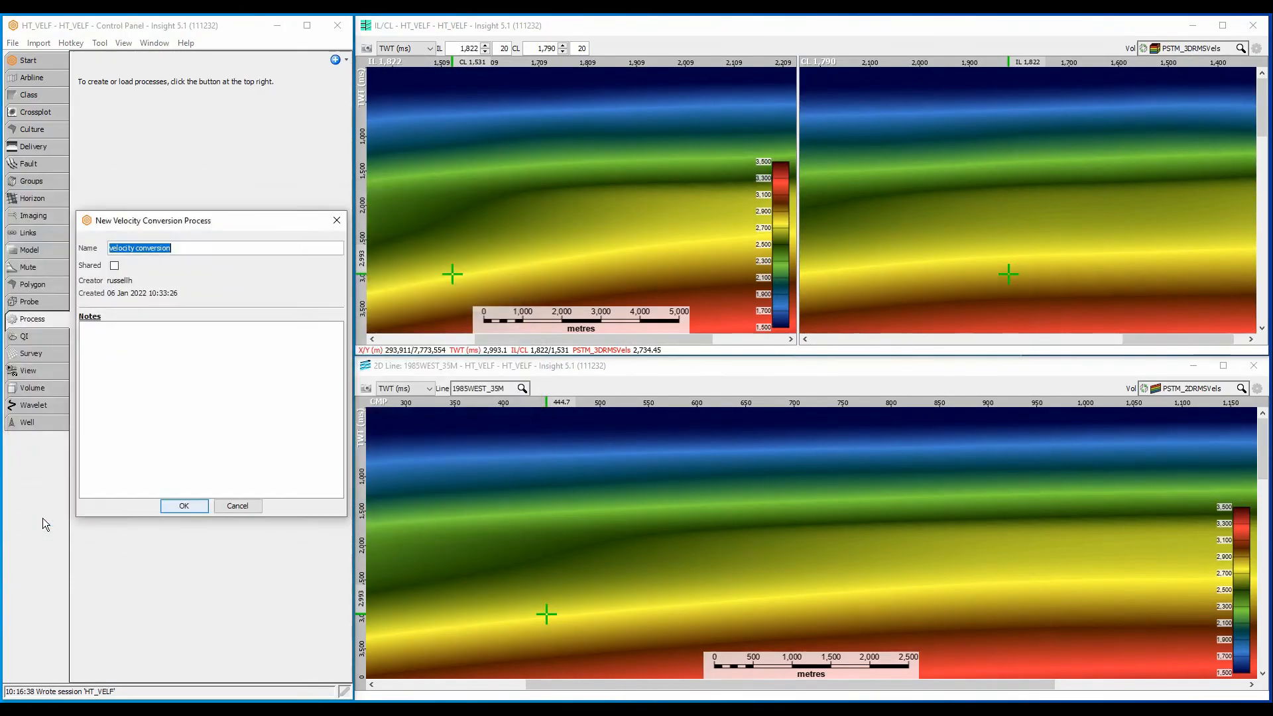
{"action": "left_click", "coordinate": [183, 506]}
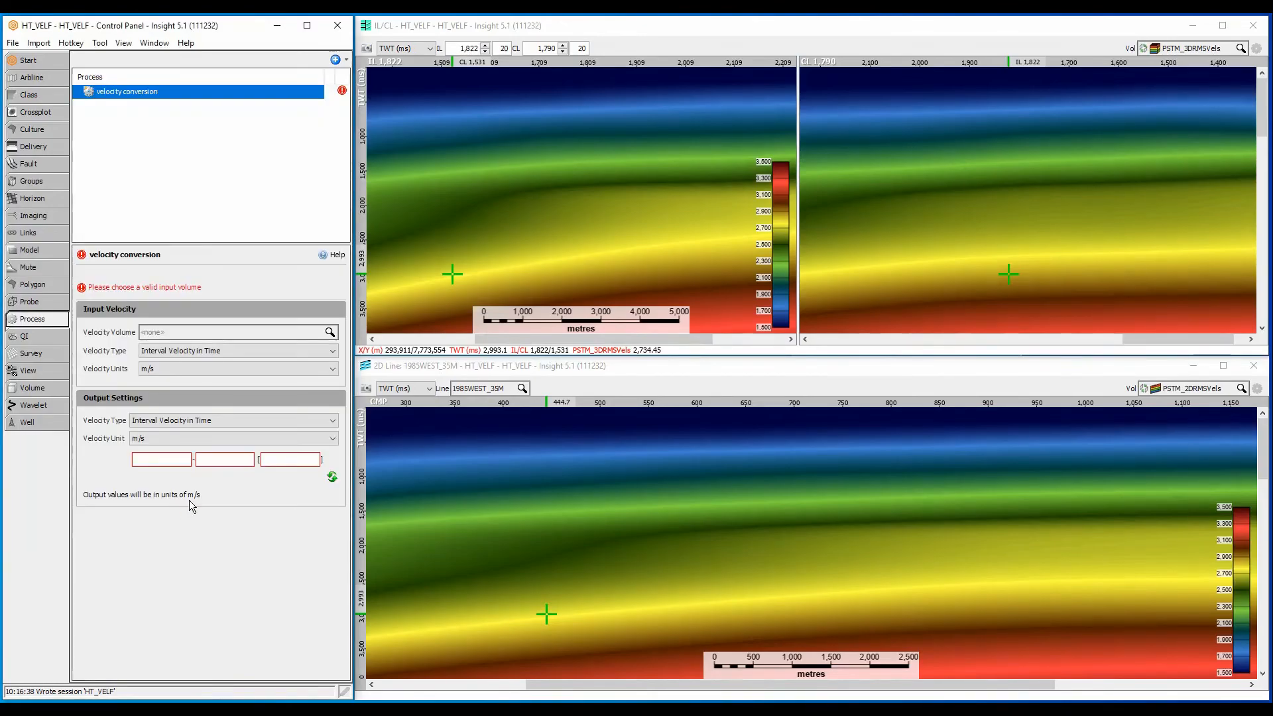
{"action": "left_click", "coordinate": [191, 335]}
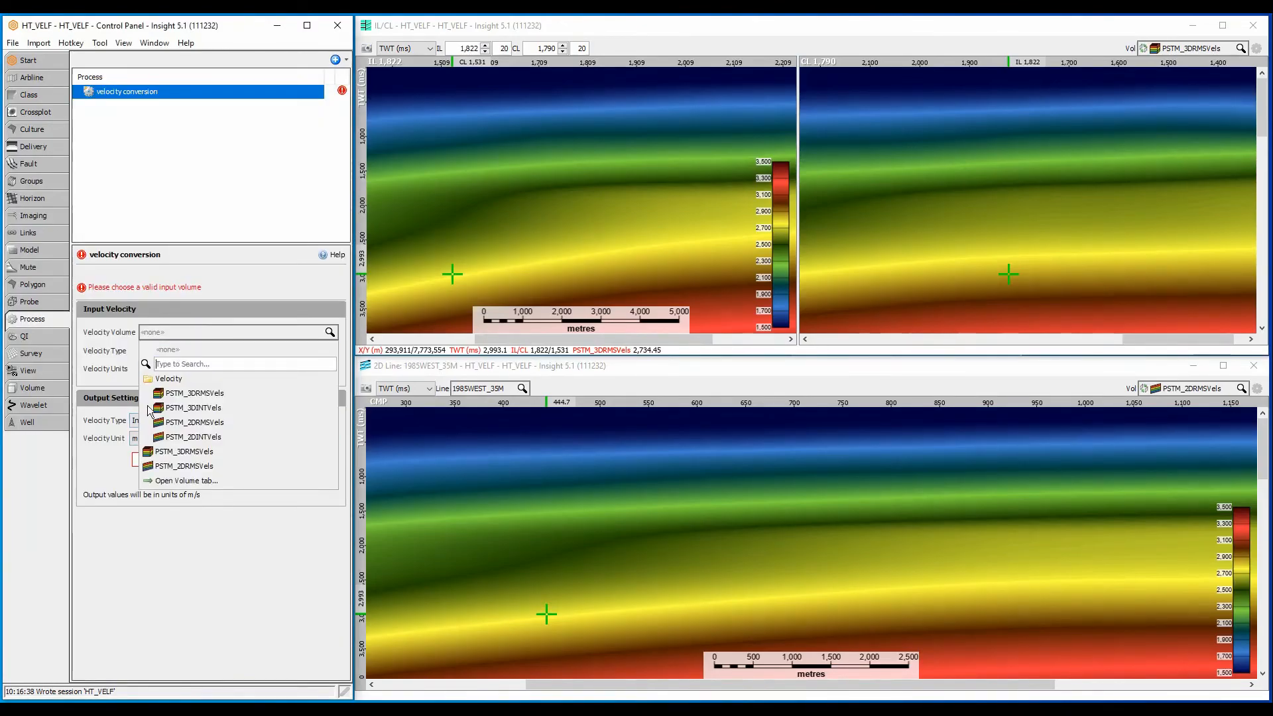
{"action": "left_click", "coordinate": [183, 452]}
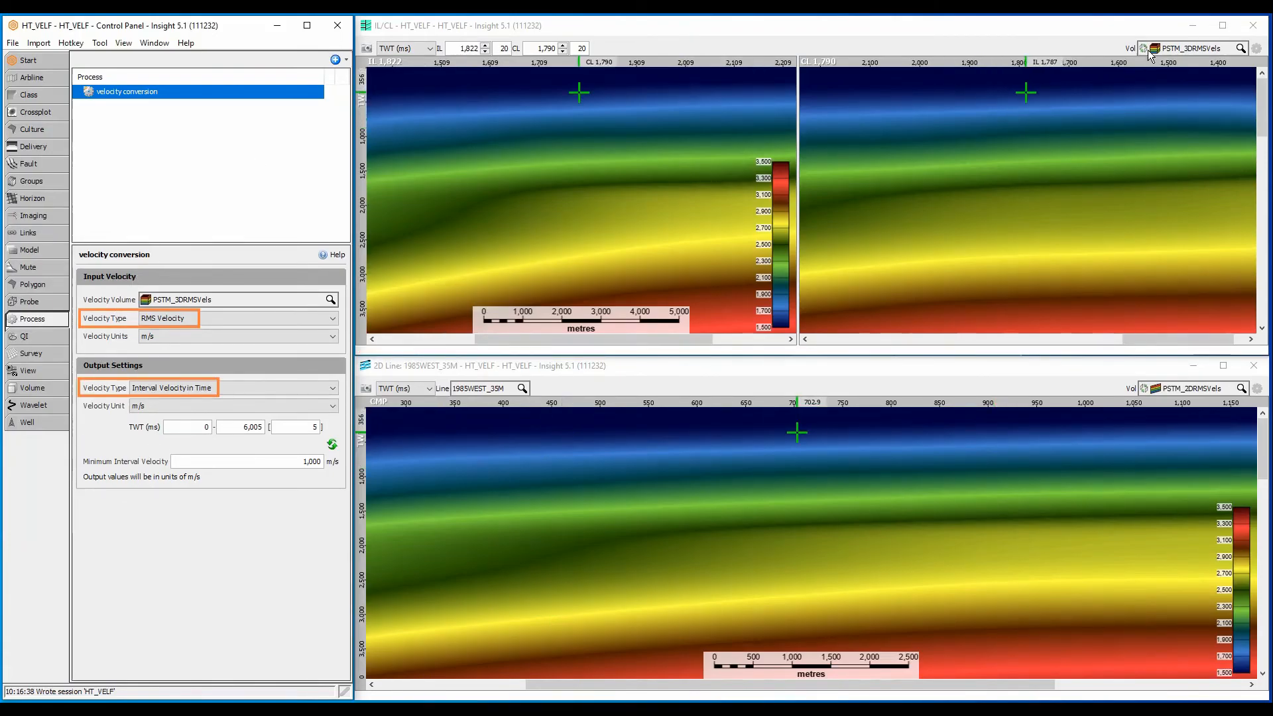
- Display the interval velocity volumes PSTM_3DINTVels in the IL/CL view and PSTM_2DINTVels in the 2D Line view
{"action": "scroll", "coordinate": [1166, 53], "scroll_direction": "down", "scroll_amount": 1}
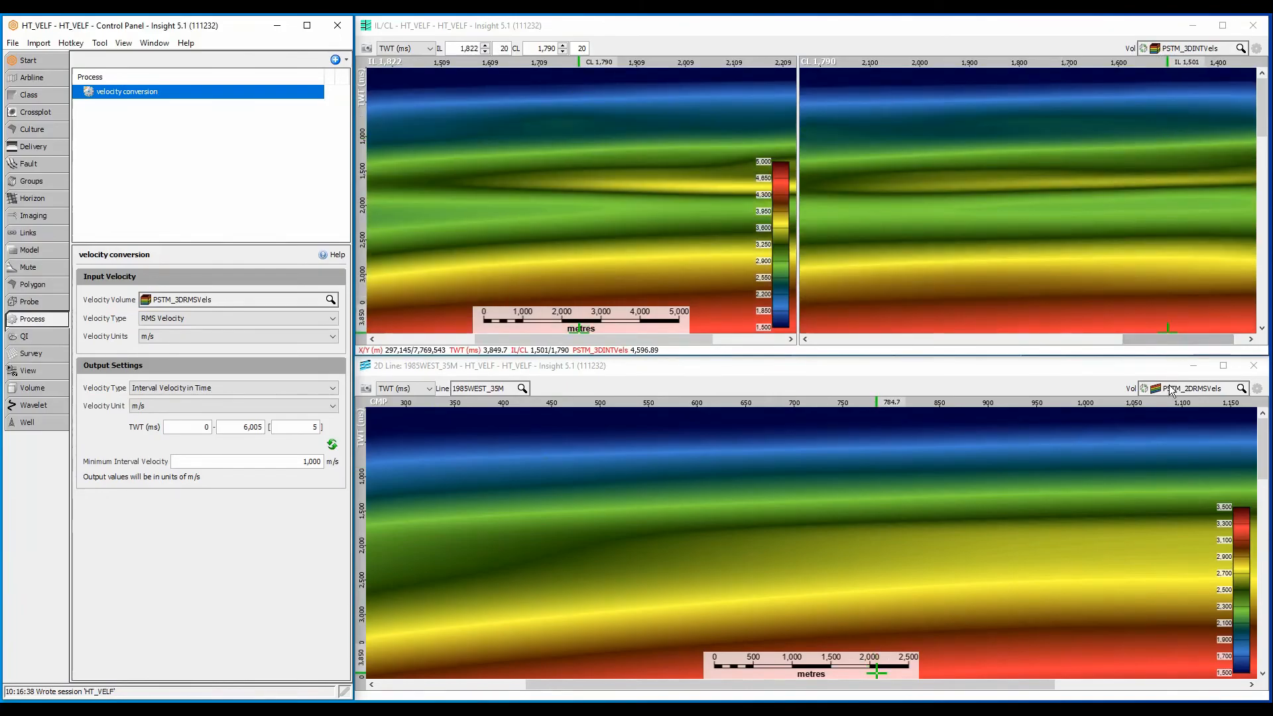
{"action": "scroll", "coordinate": [1176, 389], "scroll_direction": "down", "scroll_amount": 1}
{"action": "left_click", "coordinate": [1062, 389]}
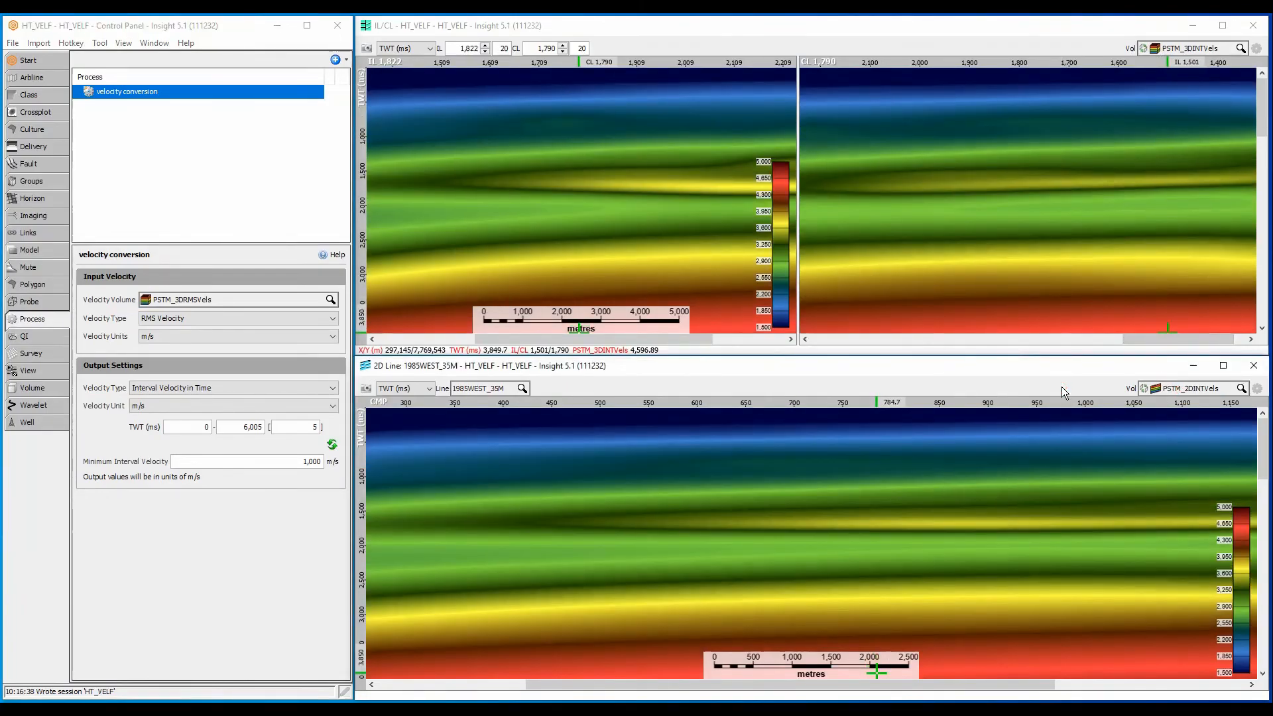